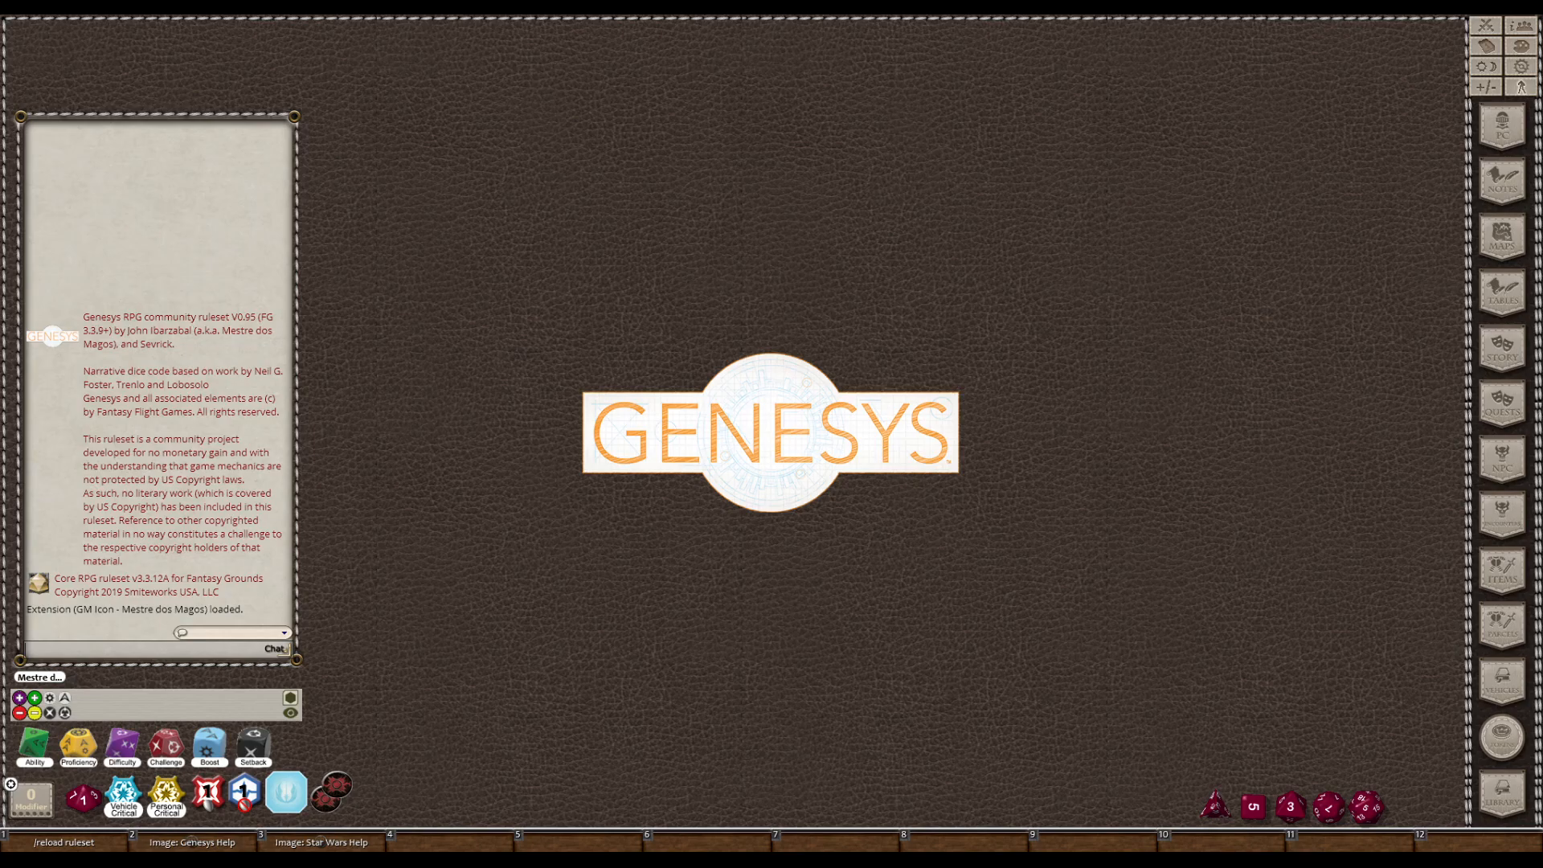
# Open the player character's sheet and add a new power named Fireball Spell to the actions
pyautogui.click(1502, 127)
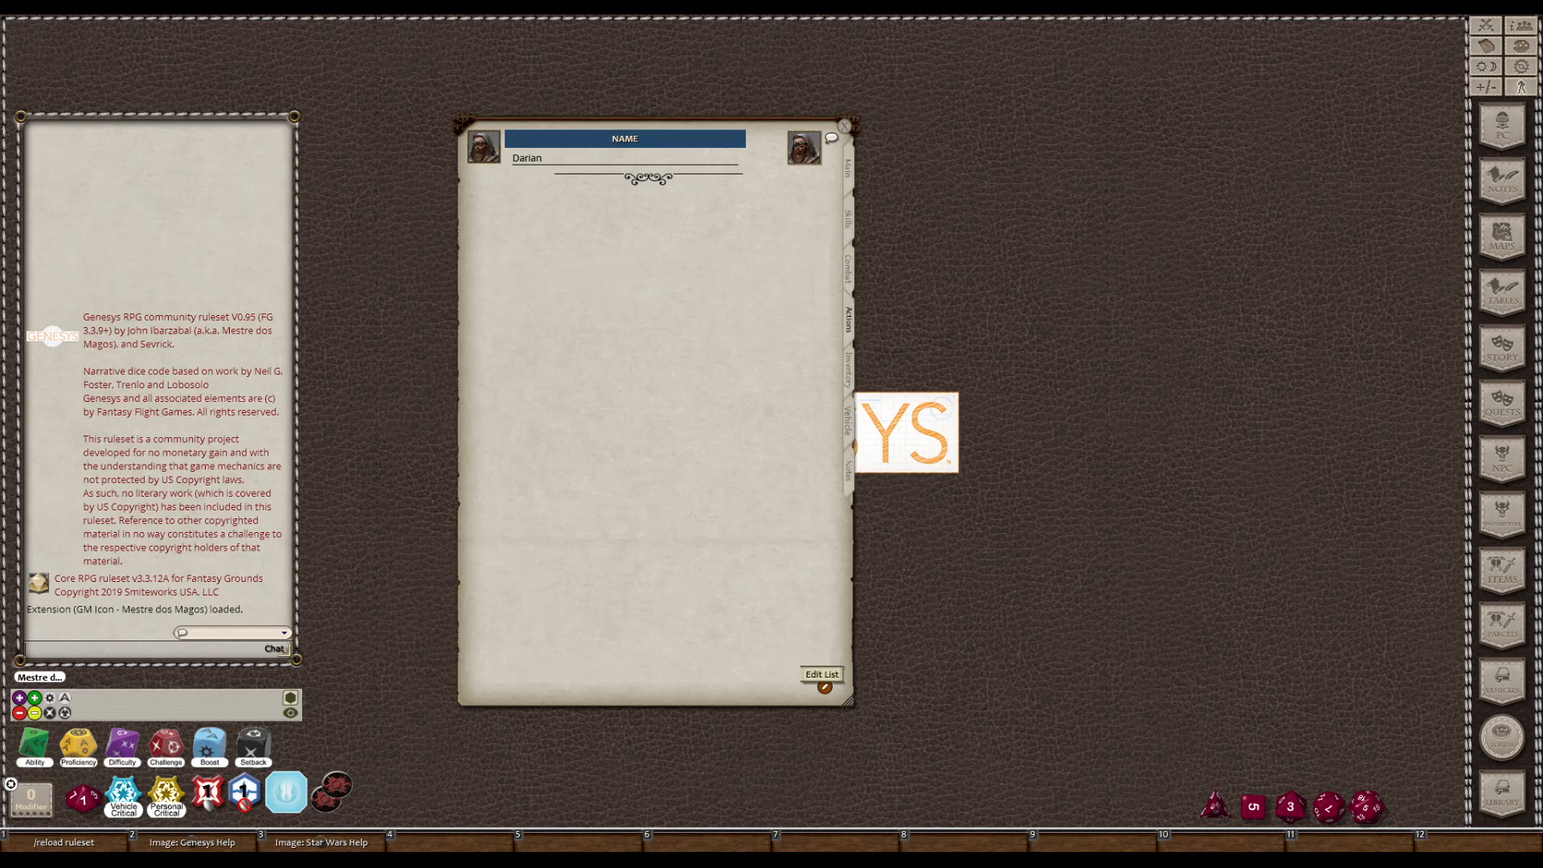
pyautogui.click(824, 686)
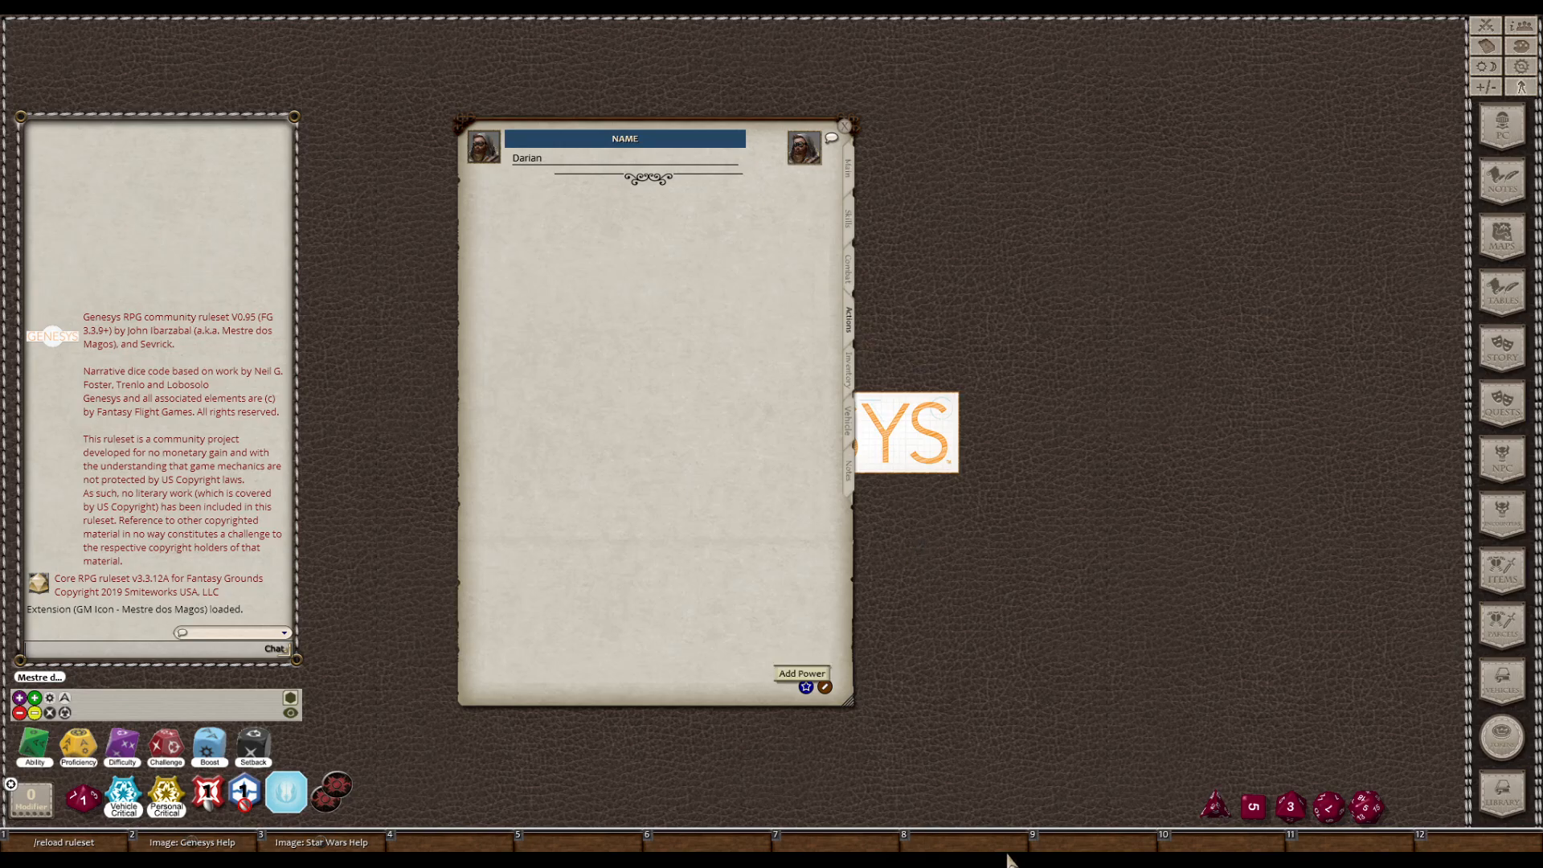
pyautogui.click(806, 686)
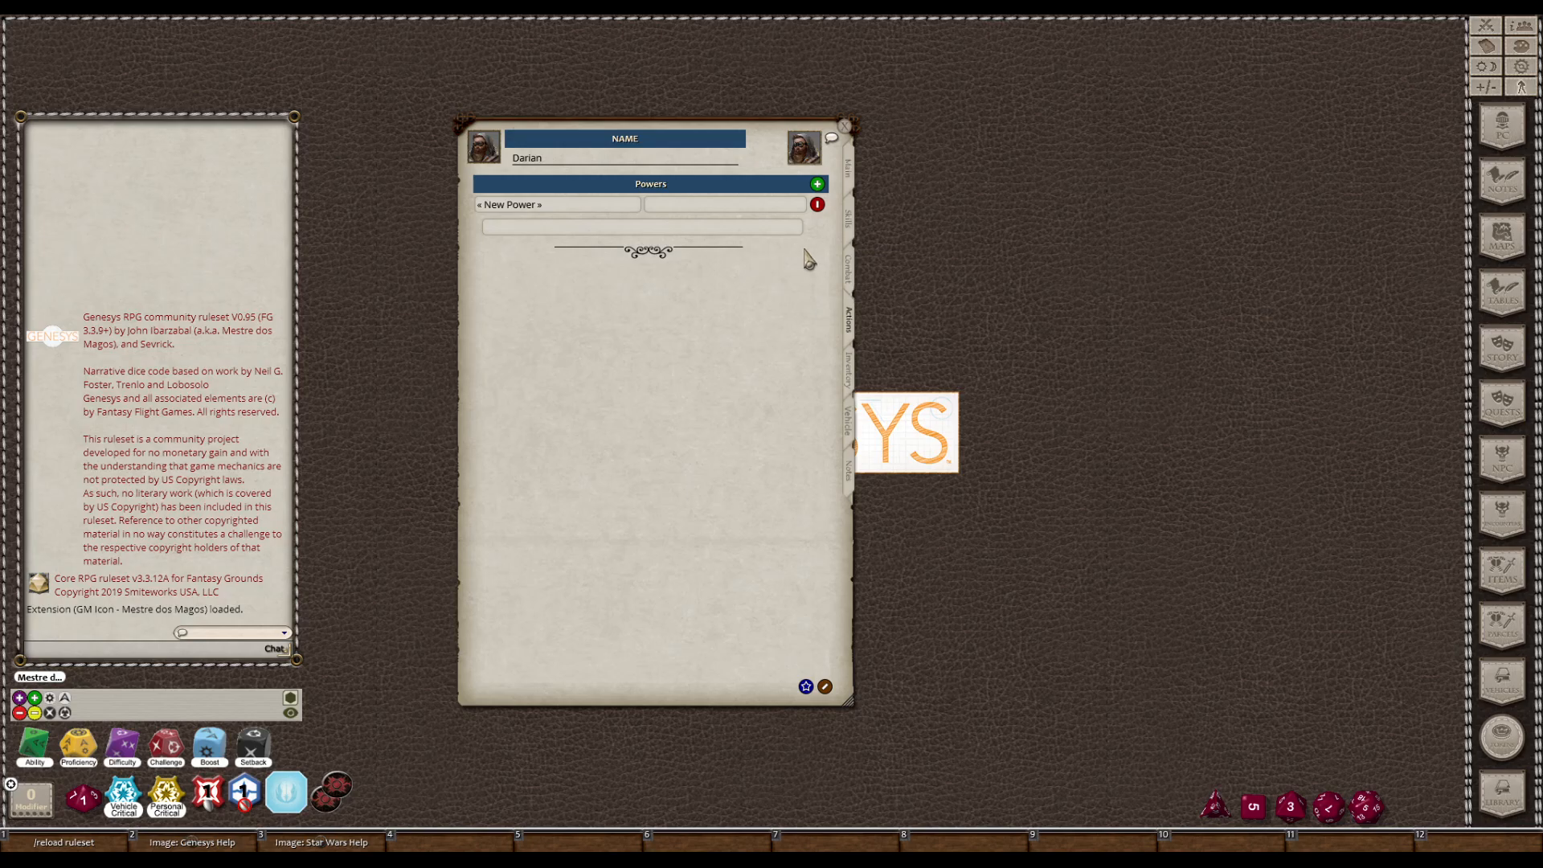
pyautogui.click(765, 254)
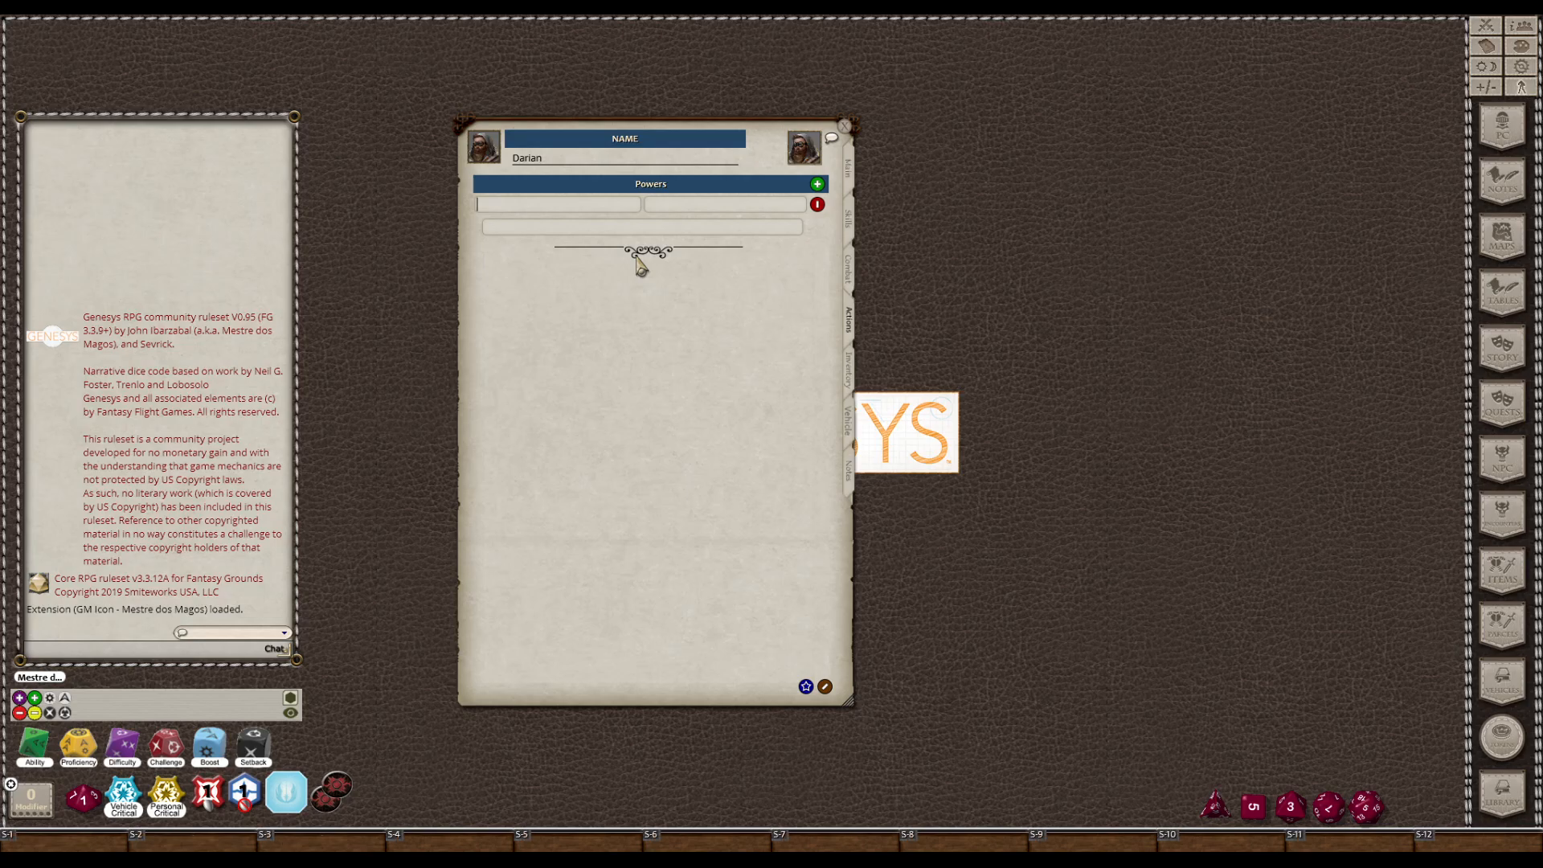
pyautogui.write('Fireba')
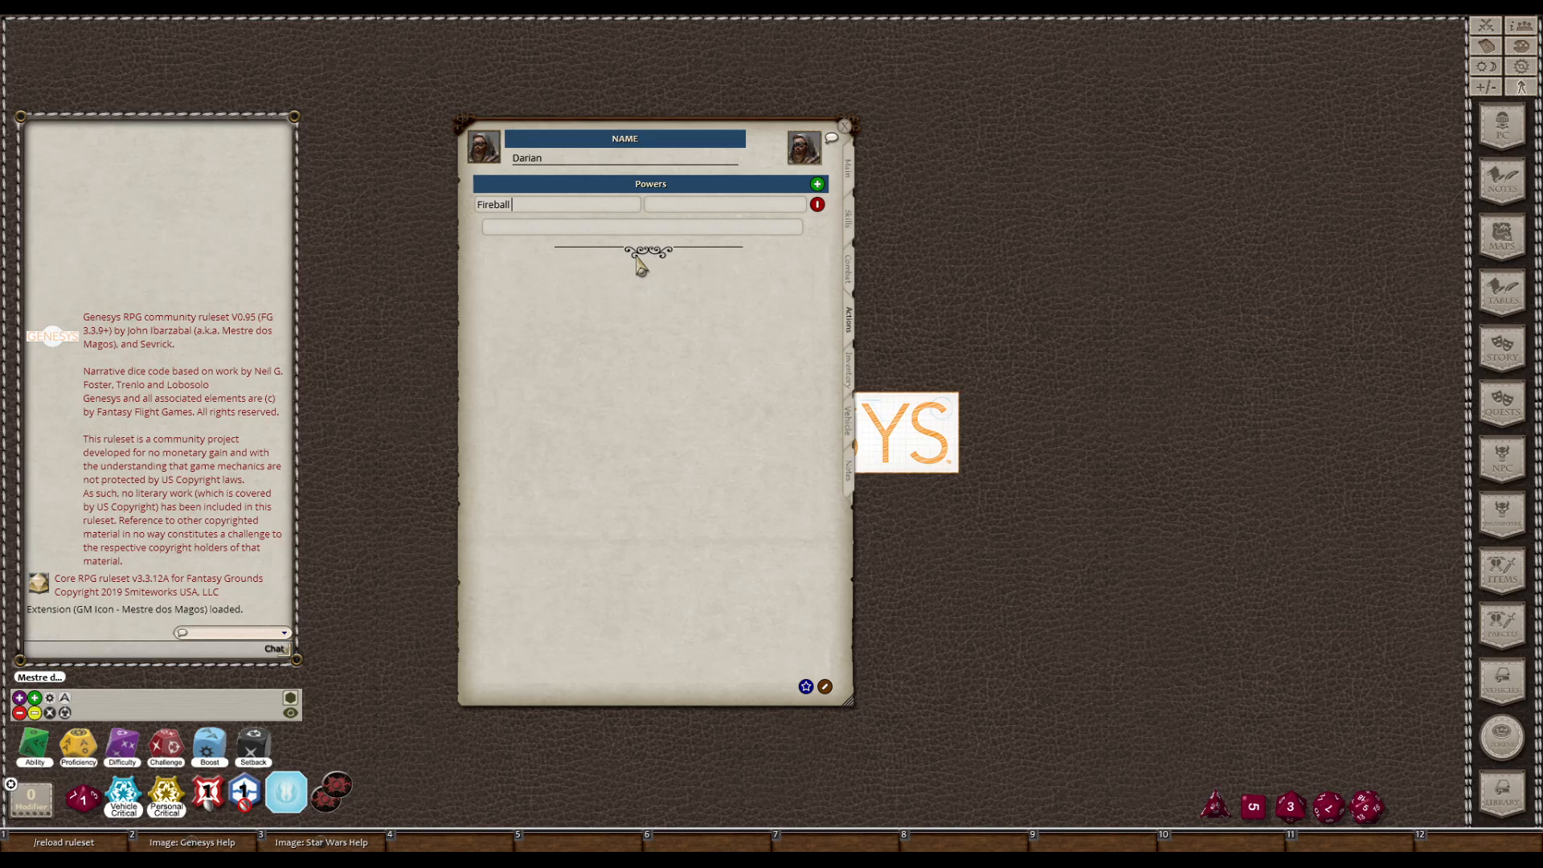
pyautogui.write('ll Spell')
# Assign the power to the Spells group and enter the summary "Fireball spell, damage will be success + 2."
pyautogui.write('S')
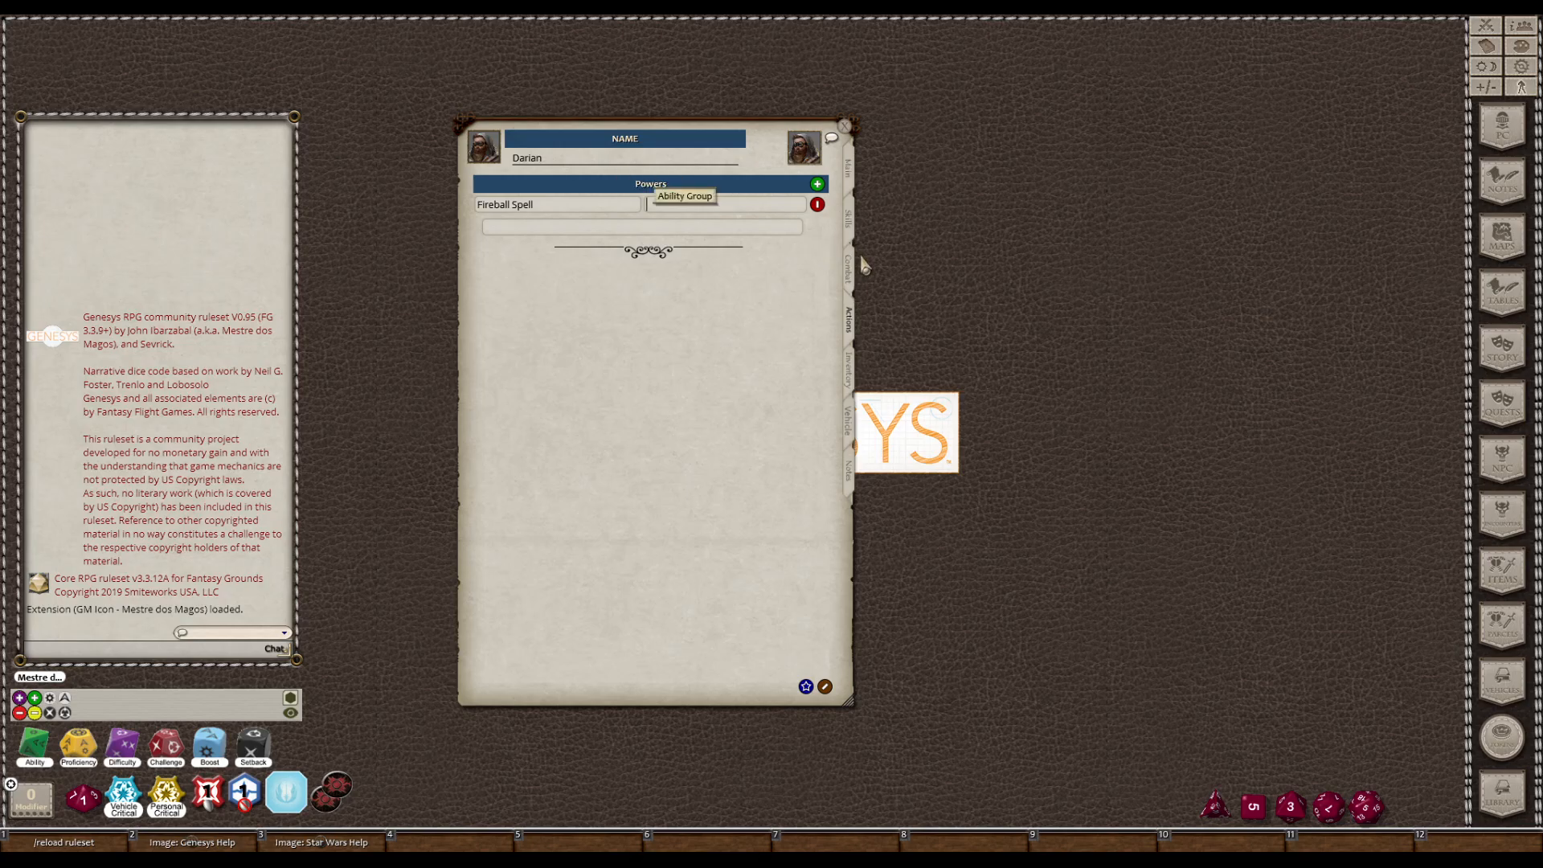
pyautogui.write('pells')
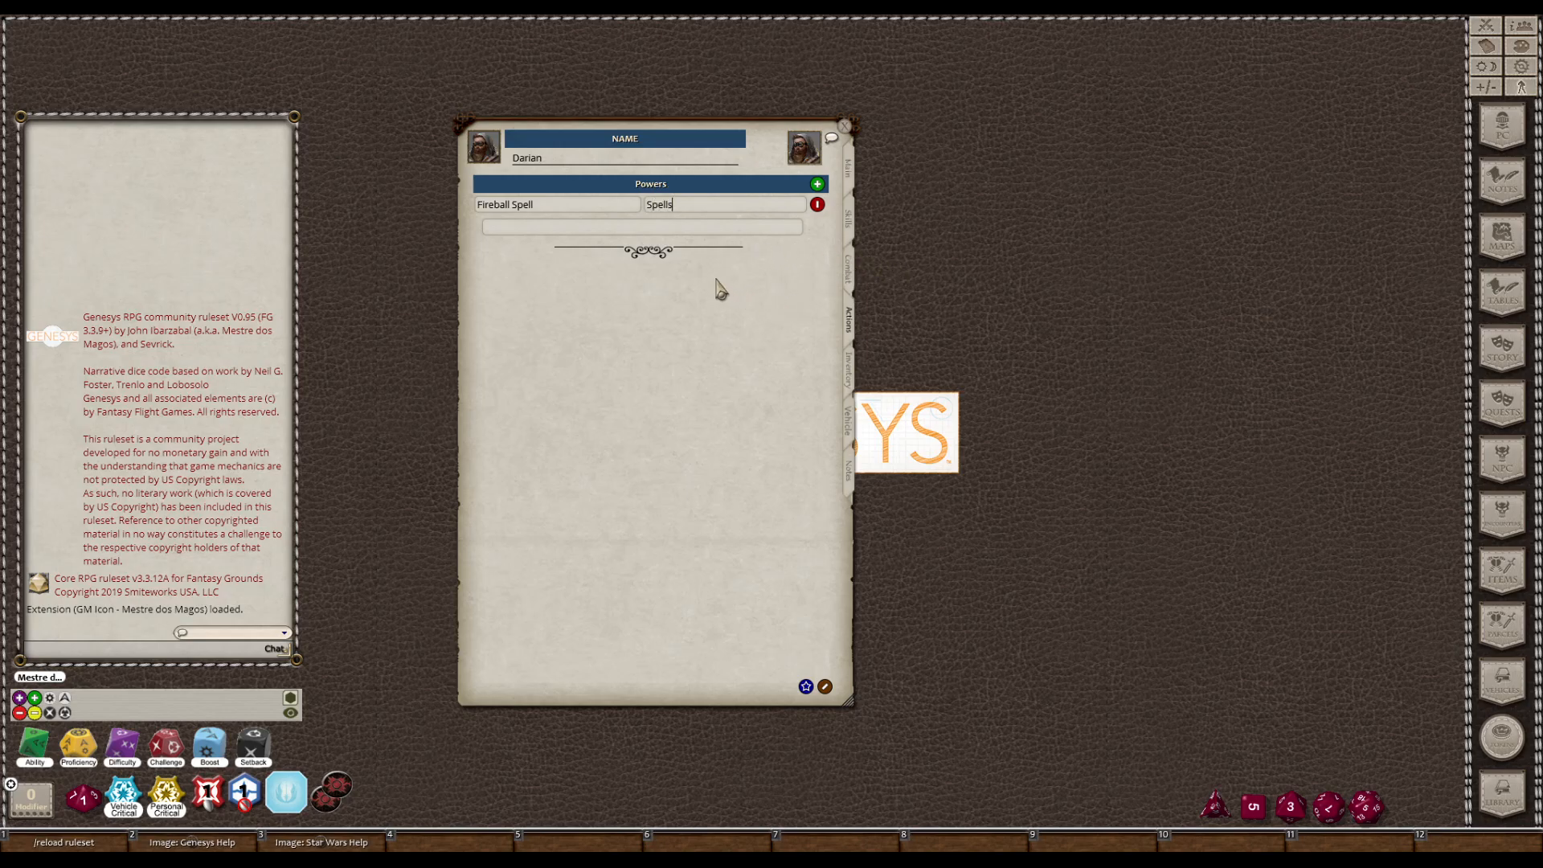
pyautogui.press('Tab')
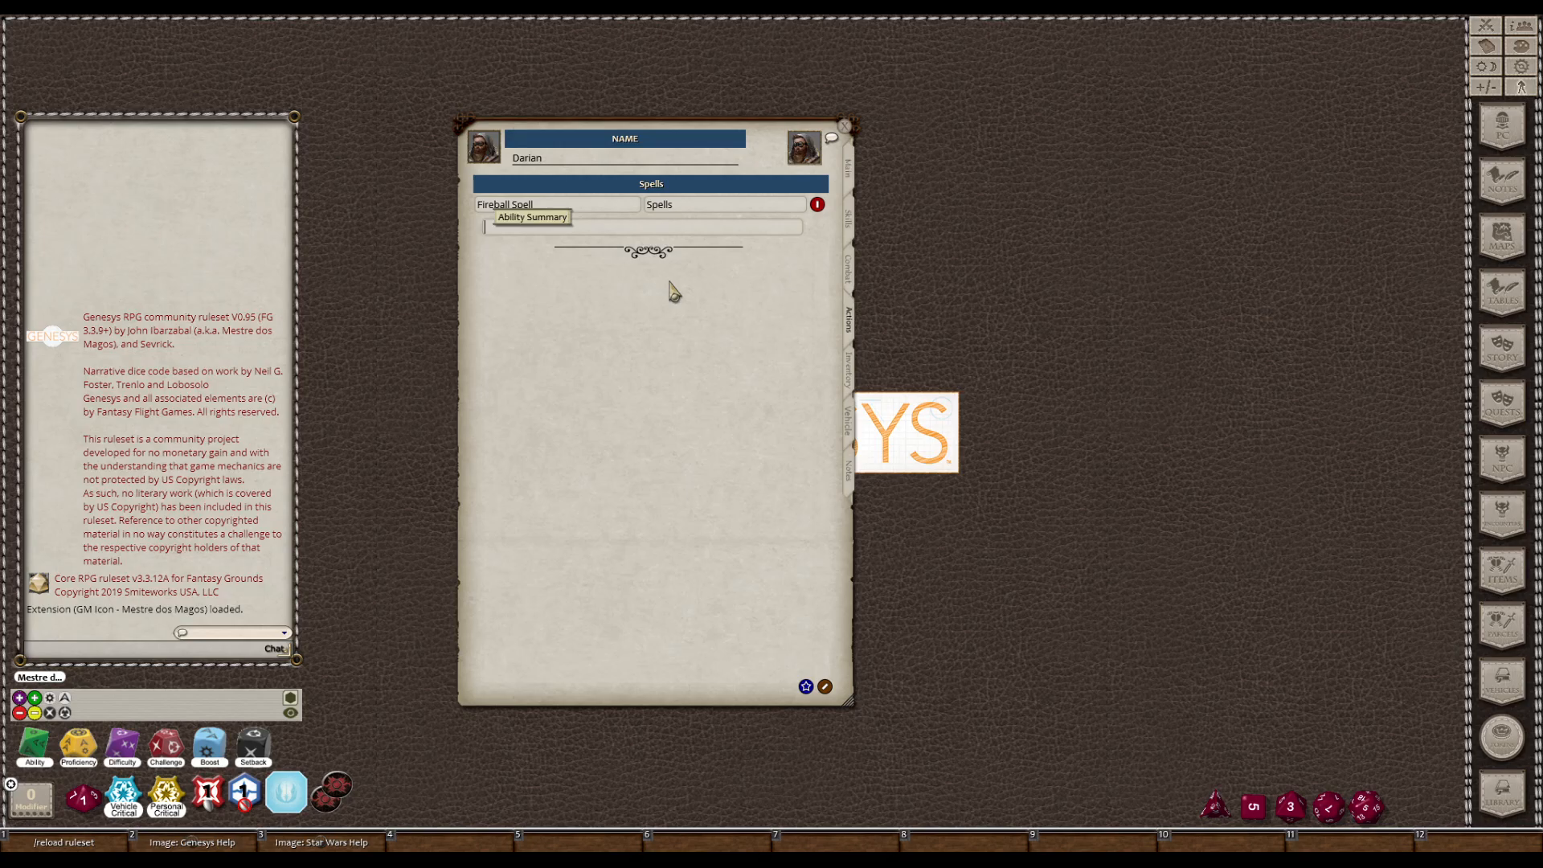
pyautogui.write('Fireball spell, damage will be success + 2.')
pyautogui.press('shift')
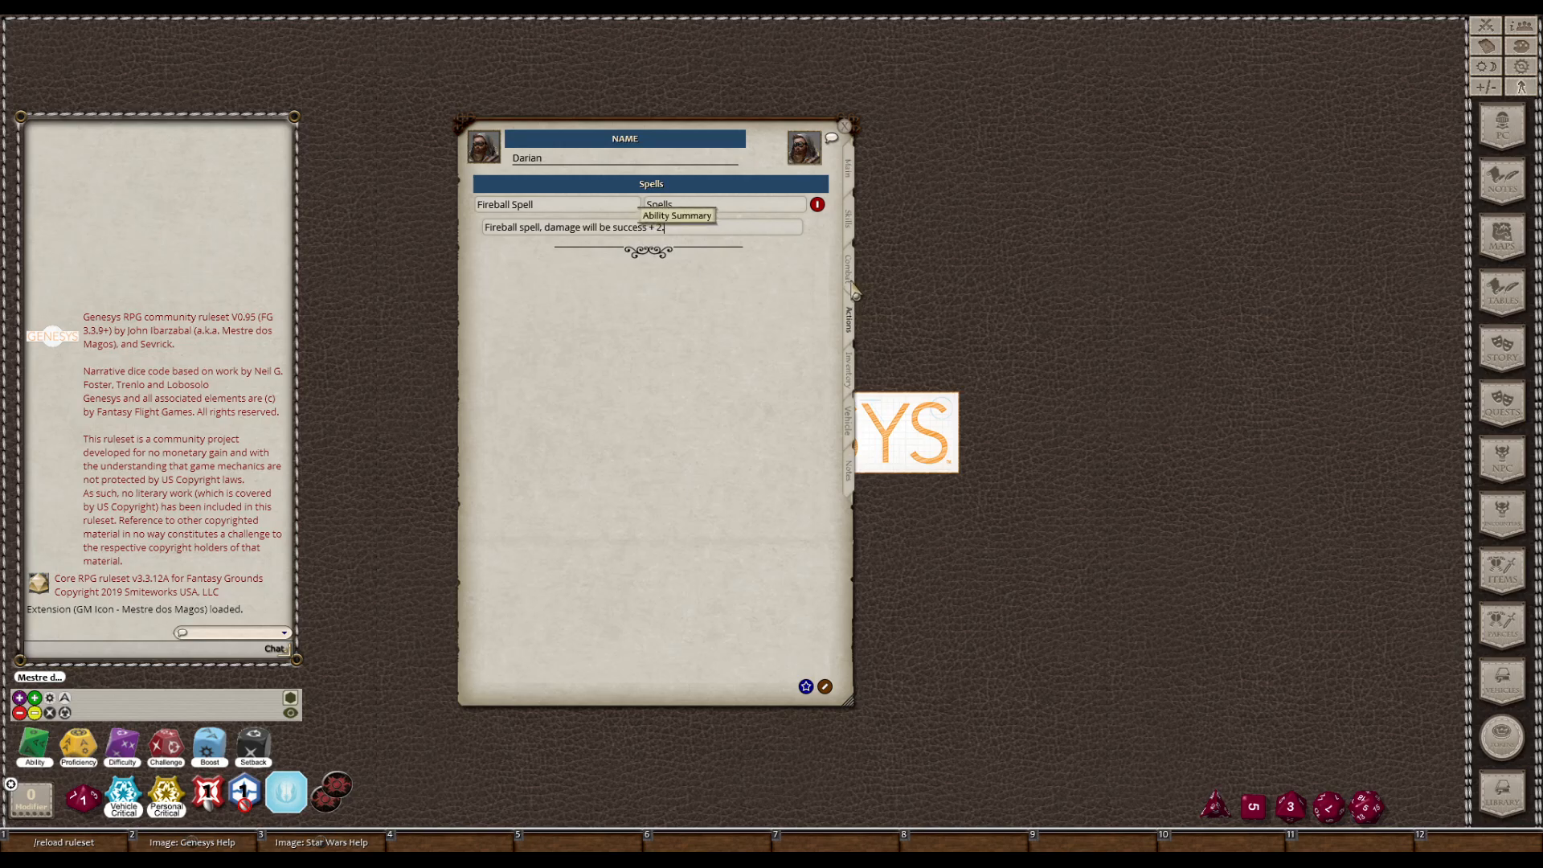
# Add a skill action to Fireball Spell using Arcana, with difficulty 2 and range M, and finish editing the list
pyautogui.rightClick(690, 223)
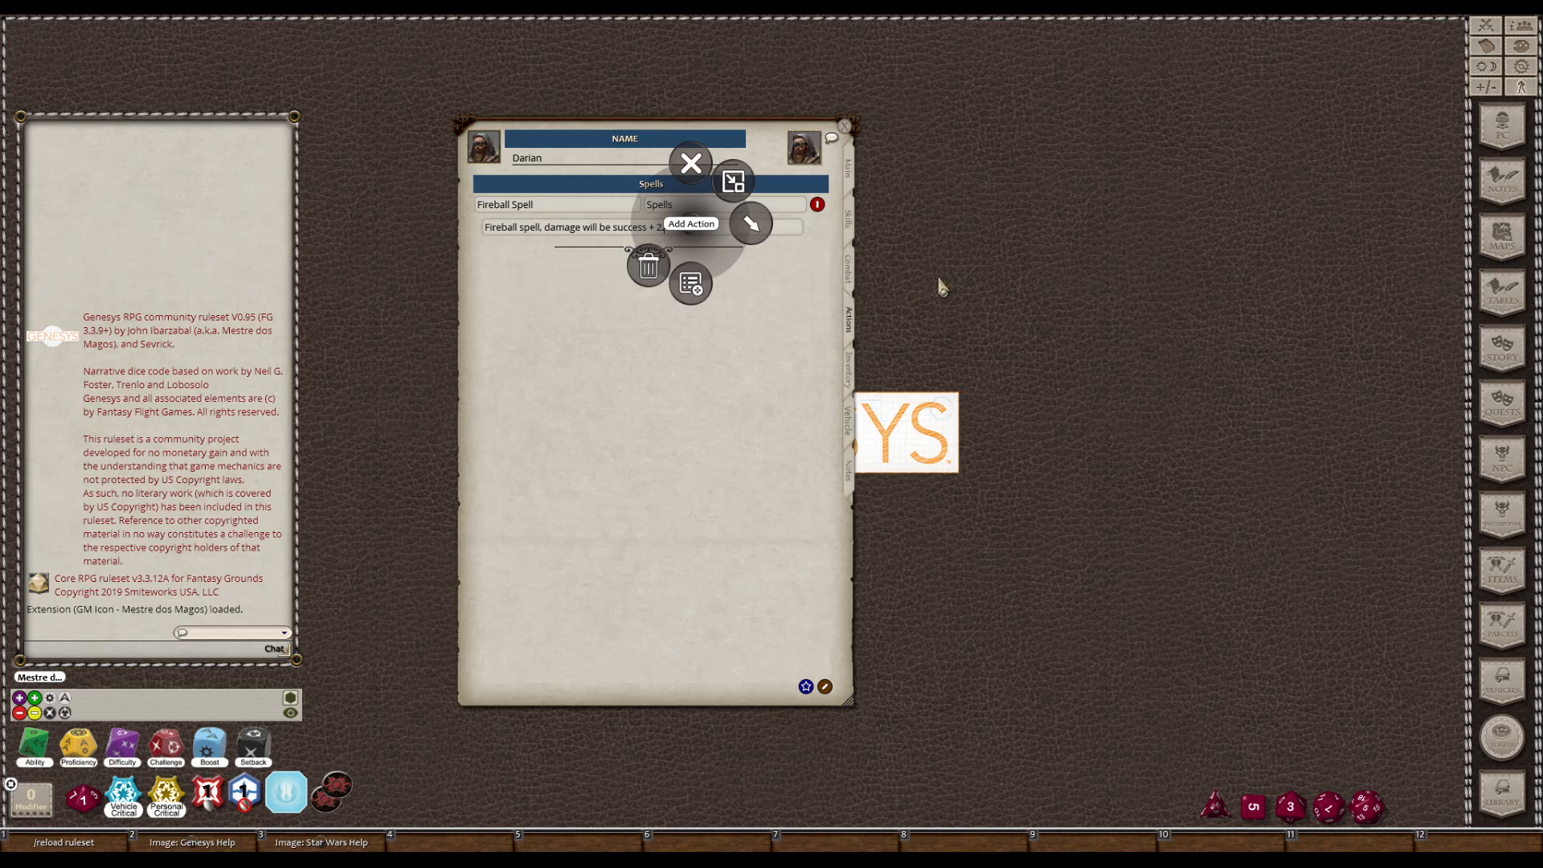
pyautogui.click(750, 223)
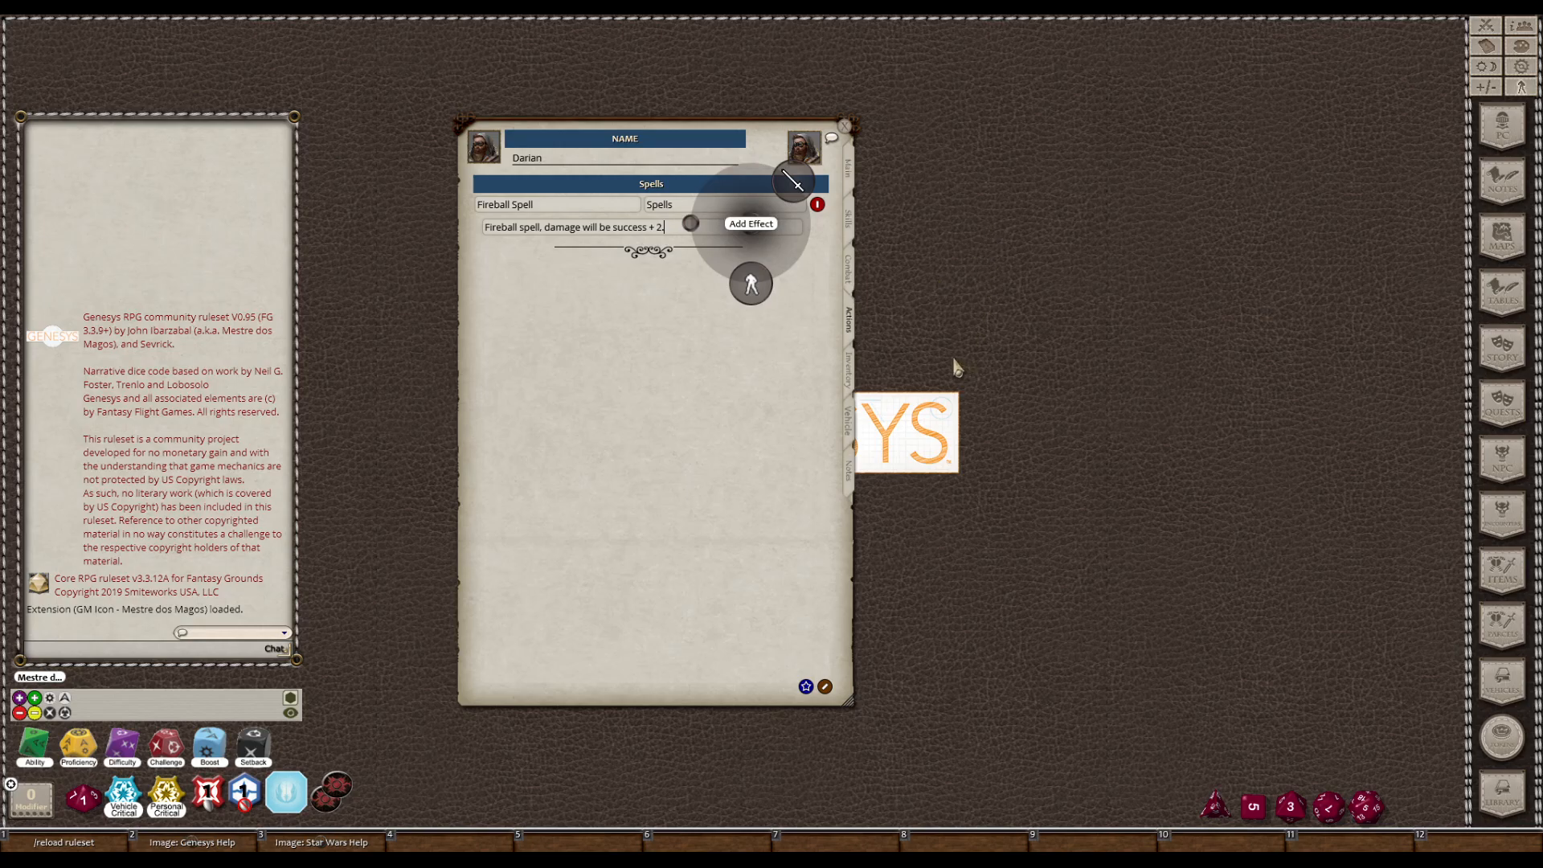
pyautogui.click(996, 223)
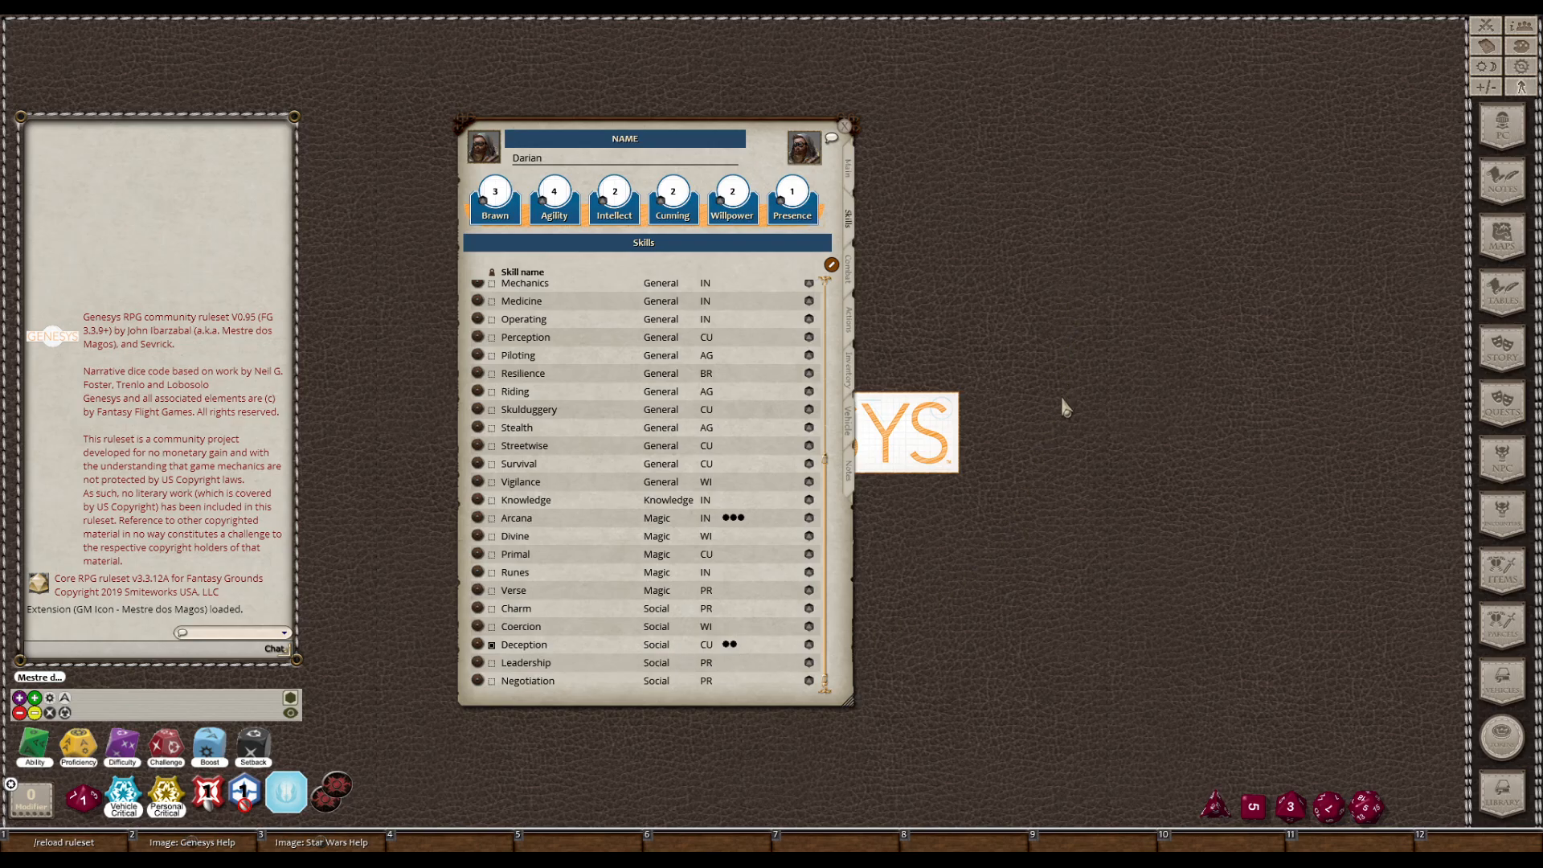
pyautogui.click(847, 319)
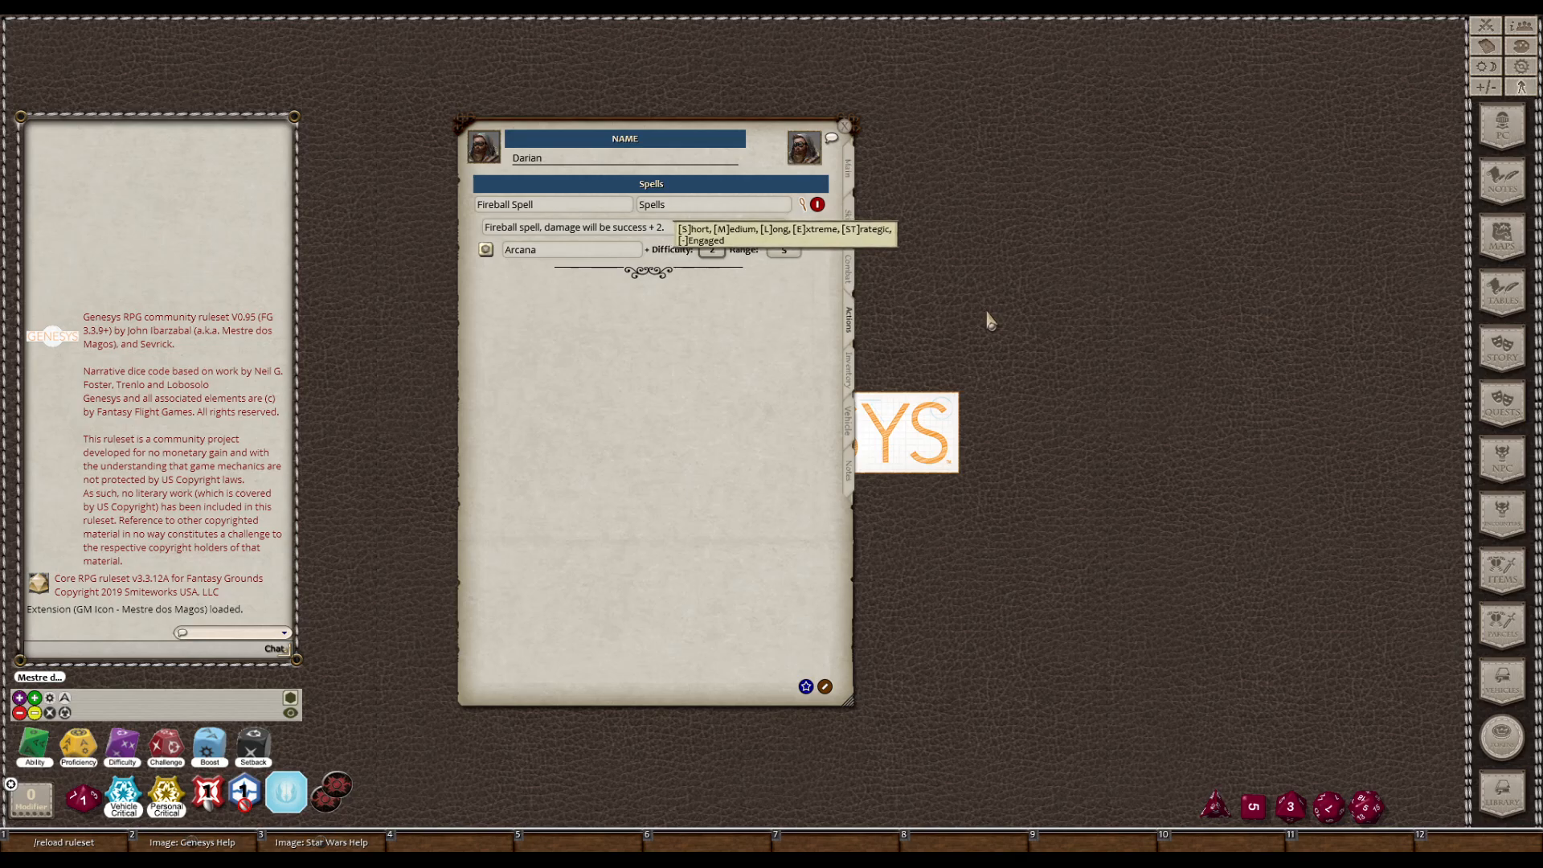
pyautogui.click(784, 249)
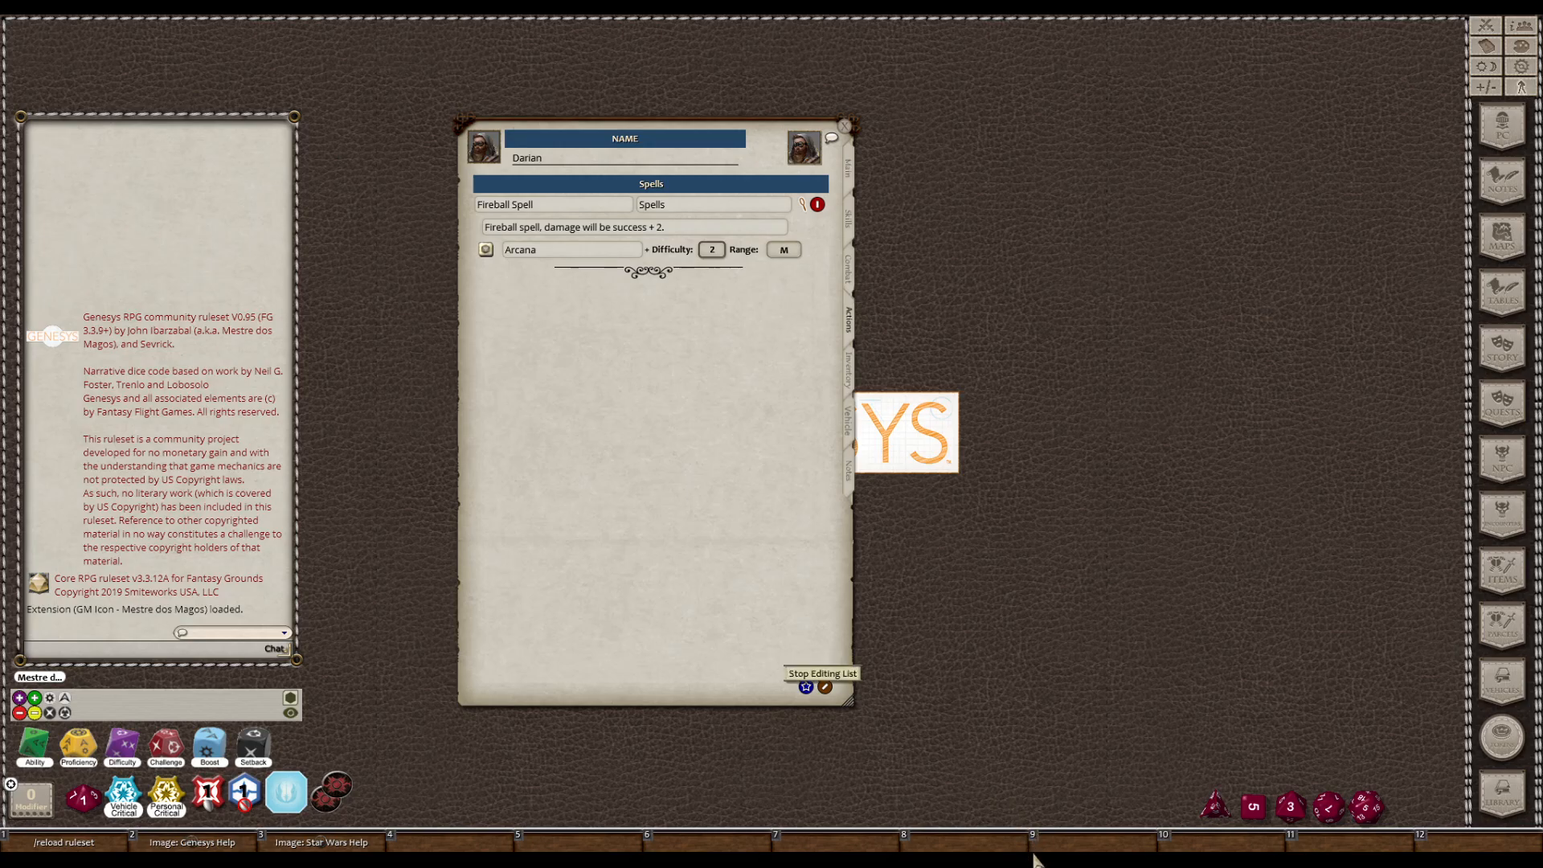
pyautogui.click(825, 686)
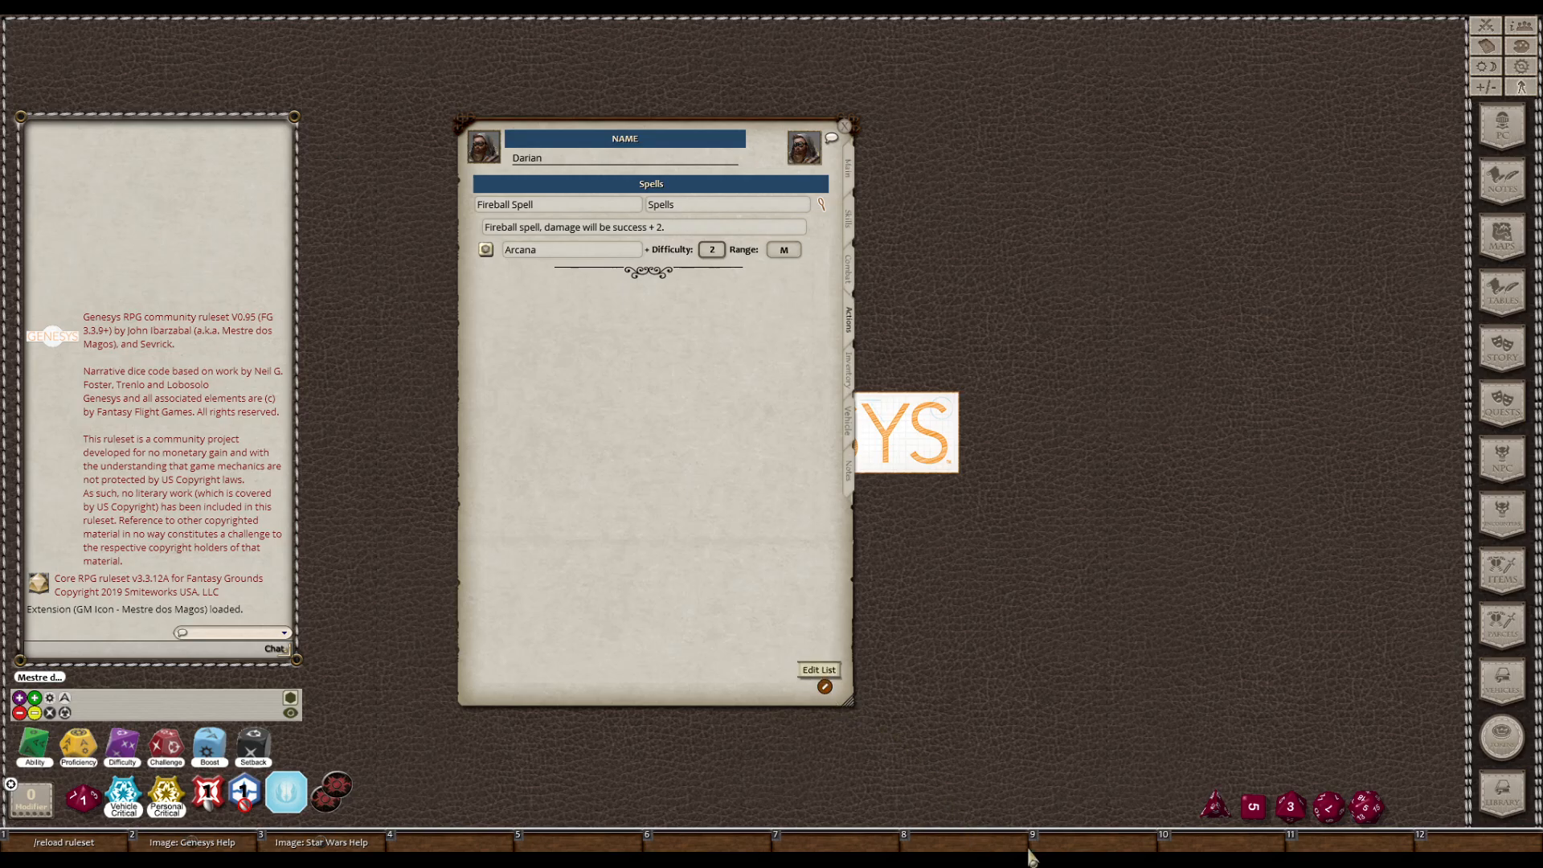
# Add a second power to the Spells group, named Heal Spell, with the summary "Healing spell...."
pyautogui.click(825, 686)
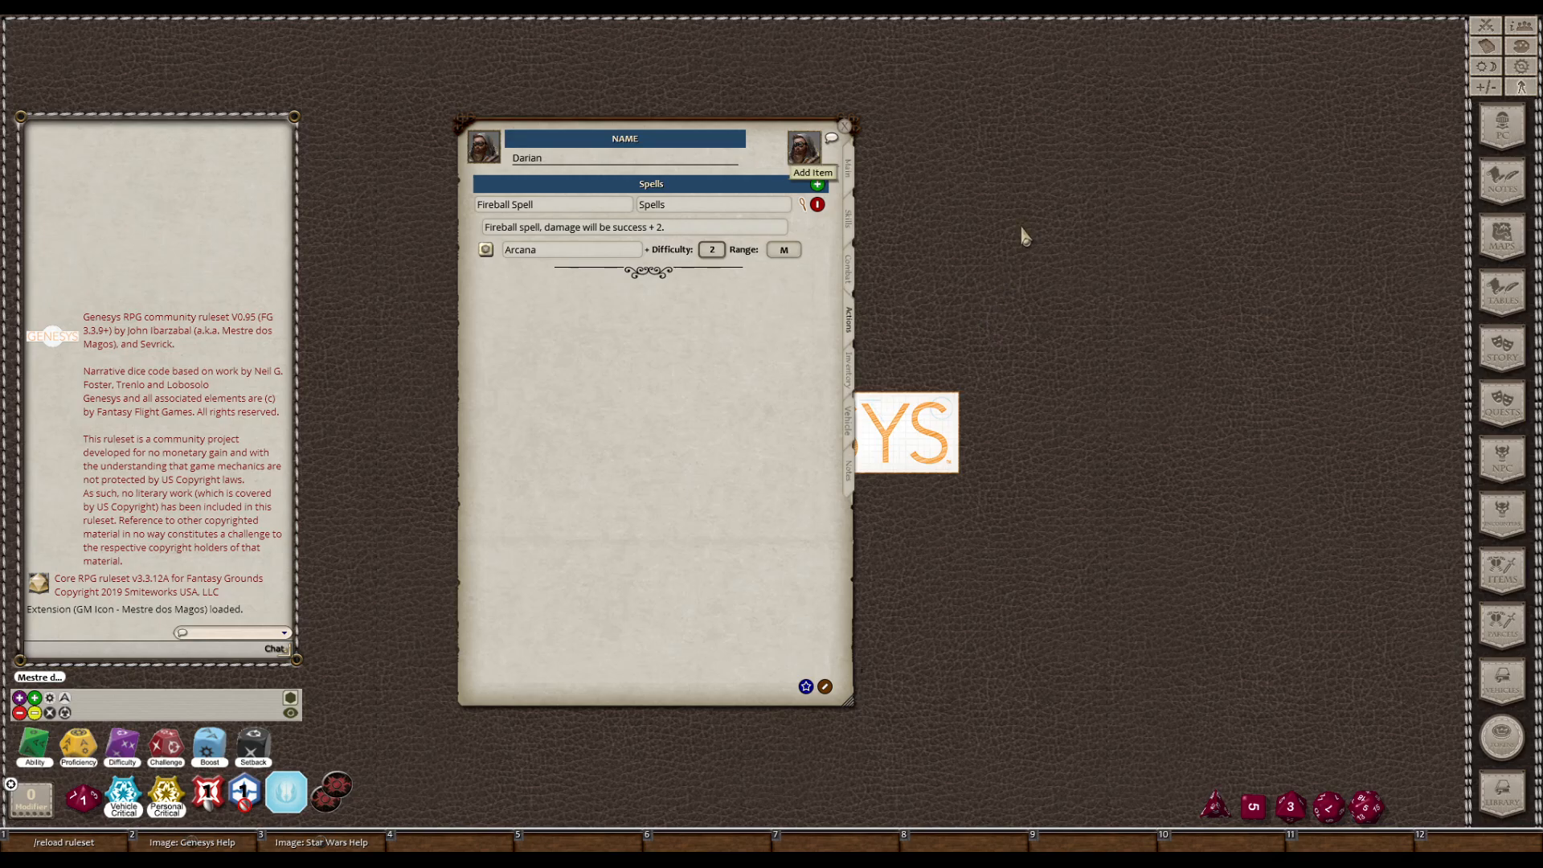
pyautogui.click(817, 184)
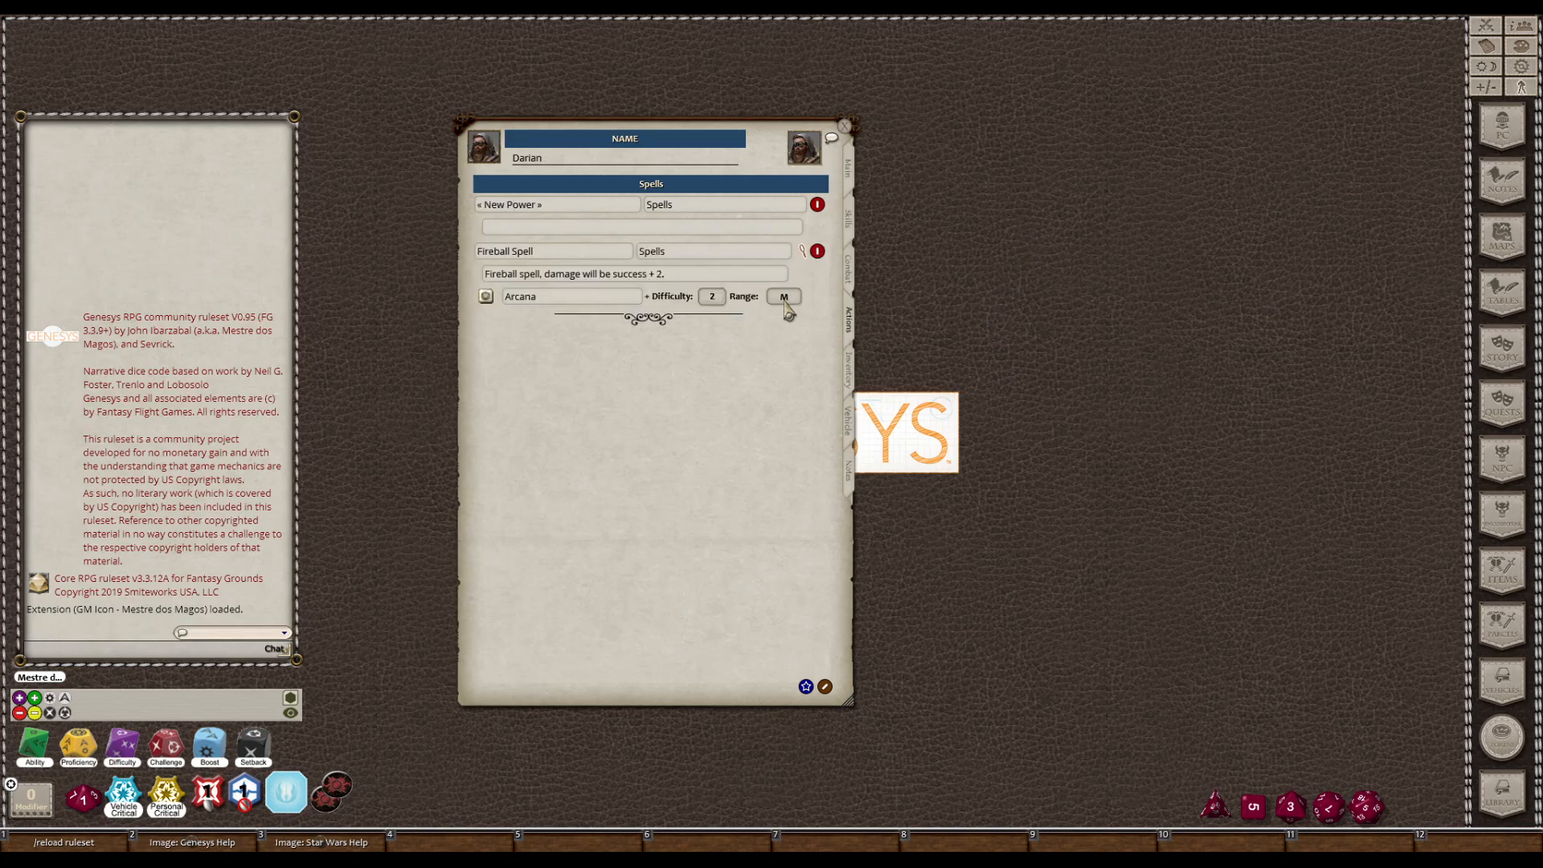
pyautogui.click(605, 205)
pyautogui.write('Heal Spell')
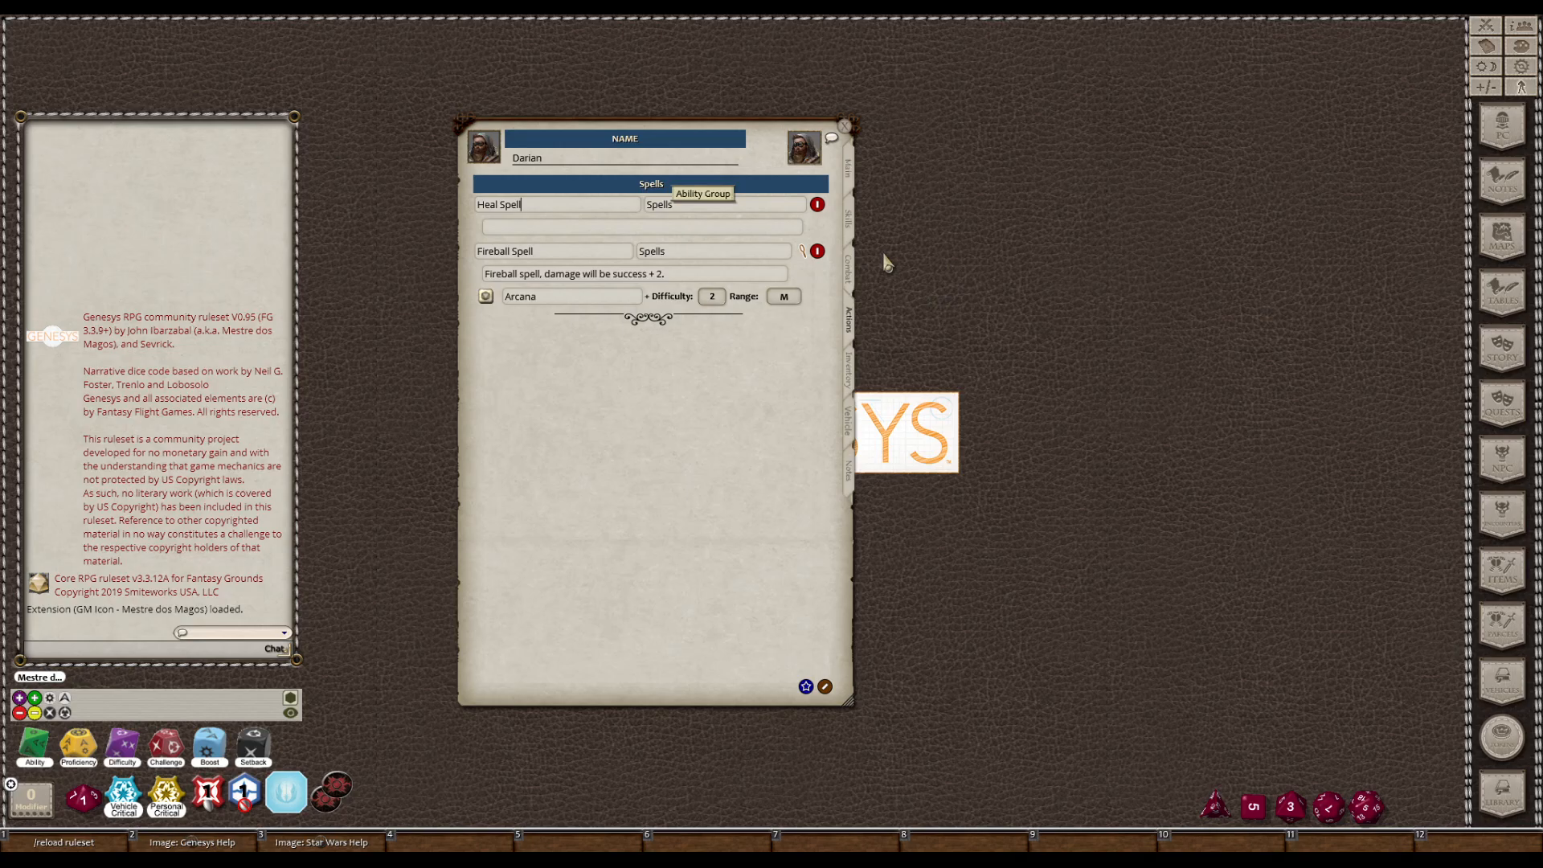
pyautogui.click(688, 283)
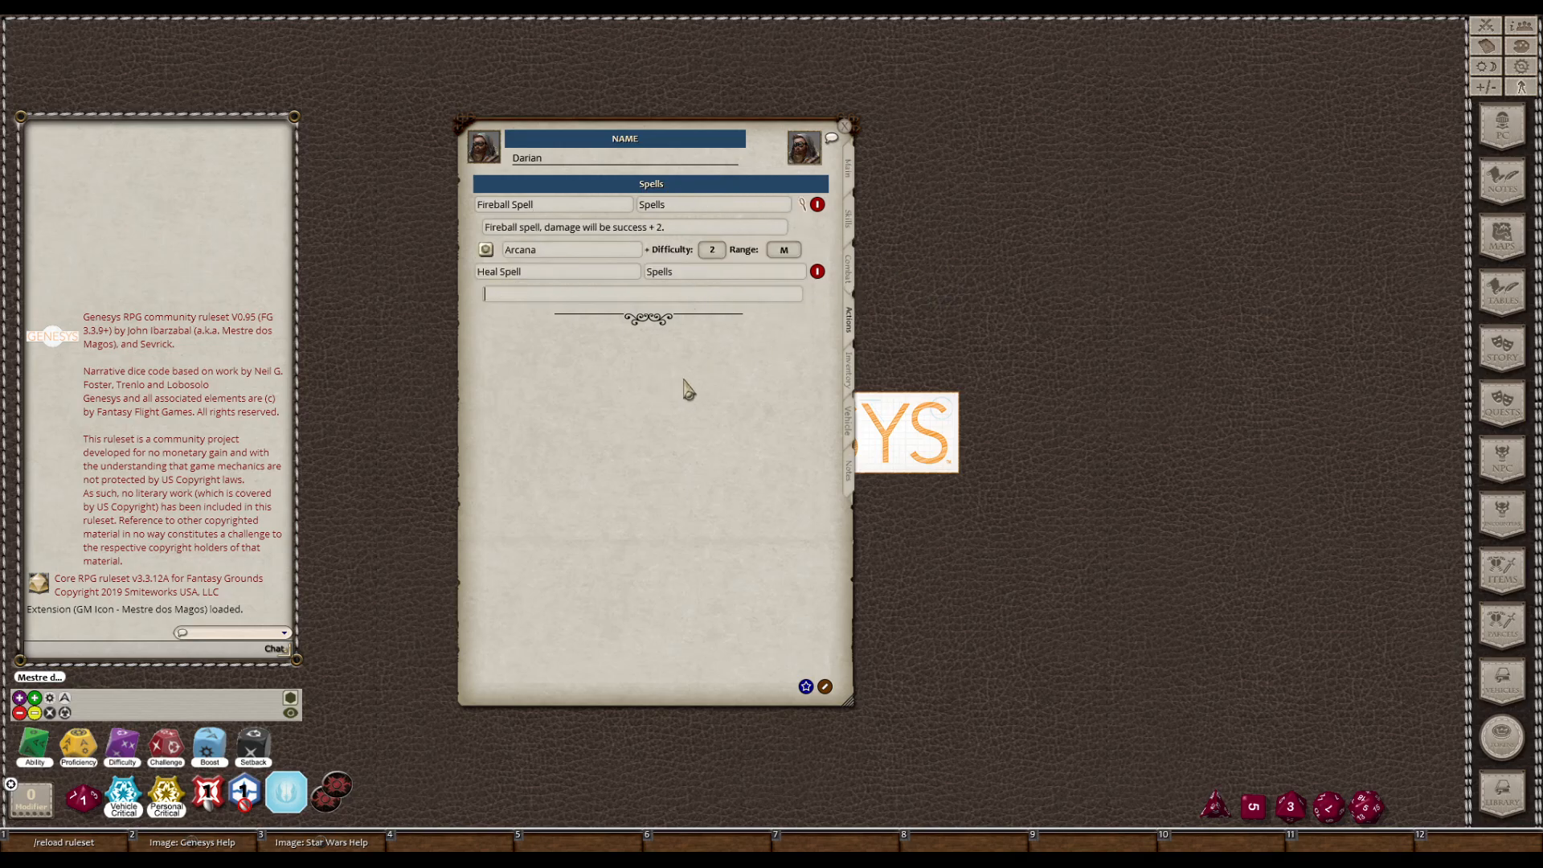
pyautogui.write('Healing spell....')
# Add a skill action to Heal Spell using Arcana, with difficulty 3 and engaged range (-), and finish editing the list
pyautogui.rightClick(586, 291)
pyautogui.click(647, 291)
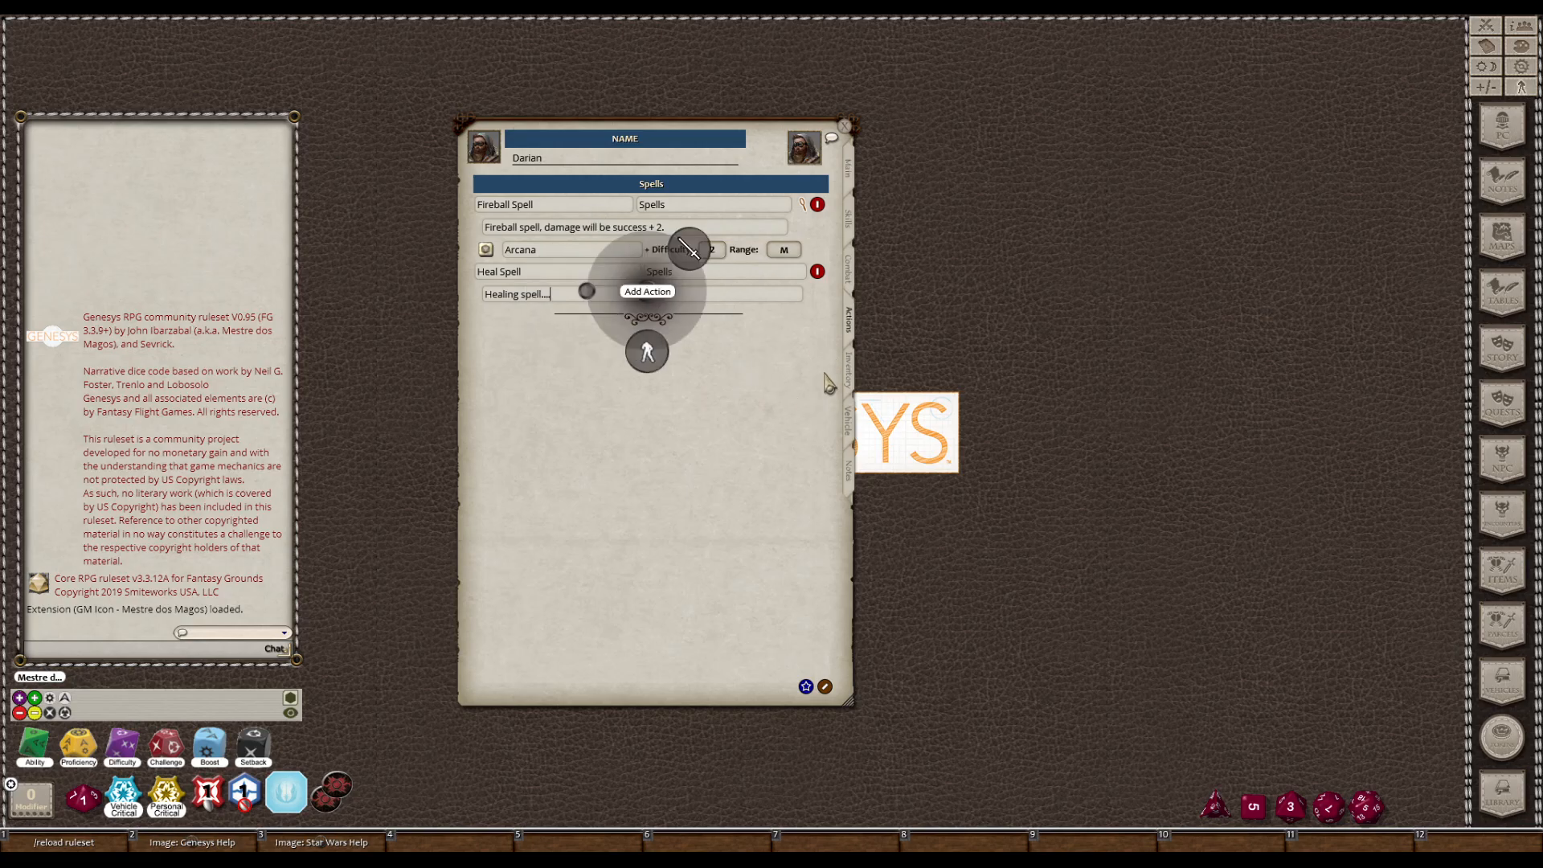
pyautogui.click(688, 249)
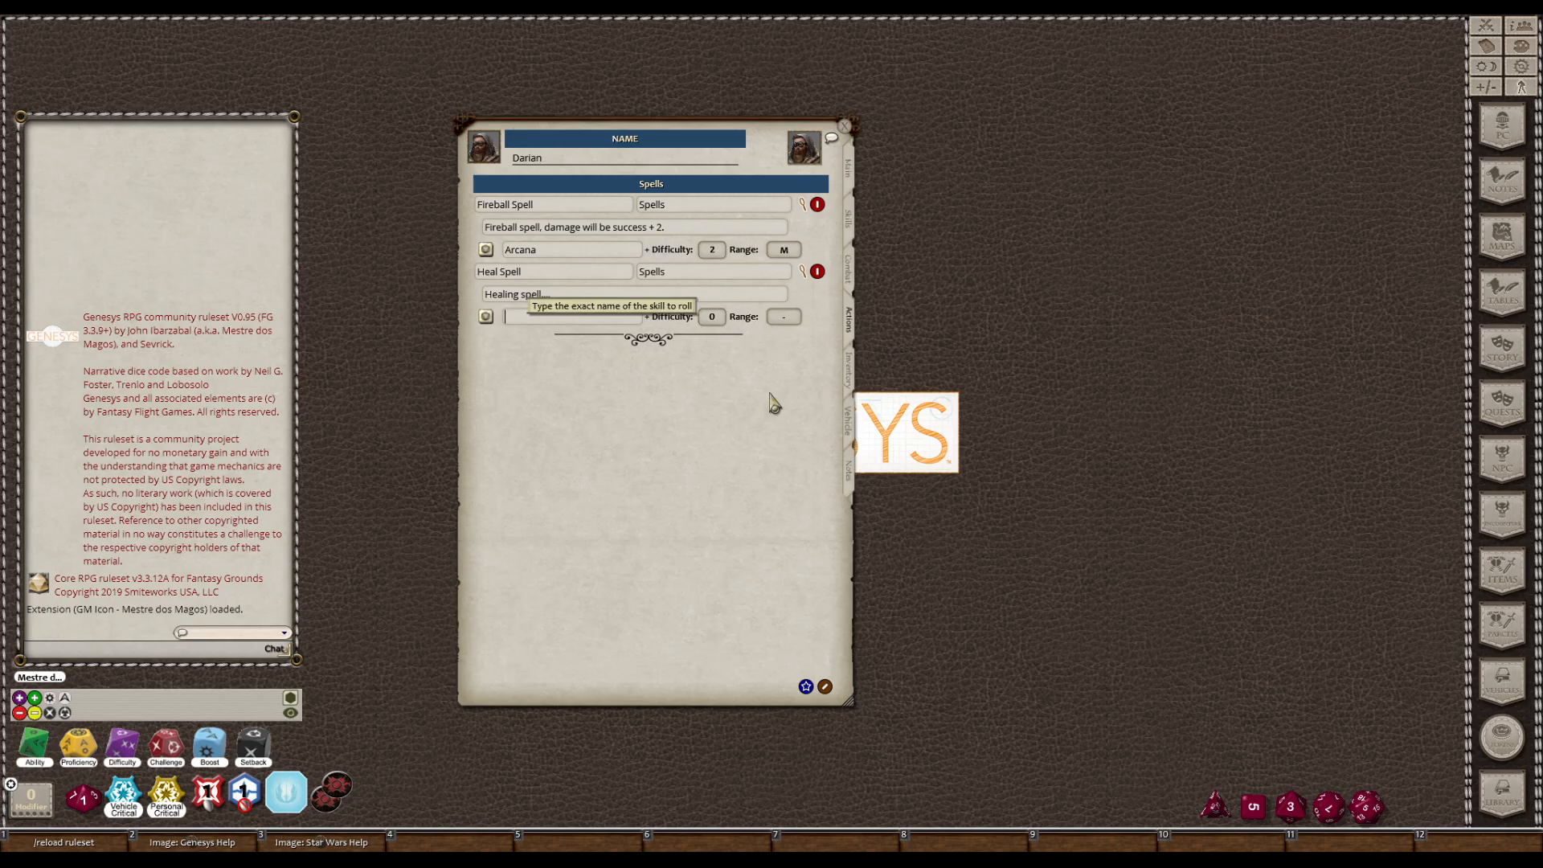
pyautogui.write('Arcana')
pyautogui.press('Tab')
pyautogui.write('3')
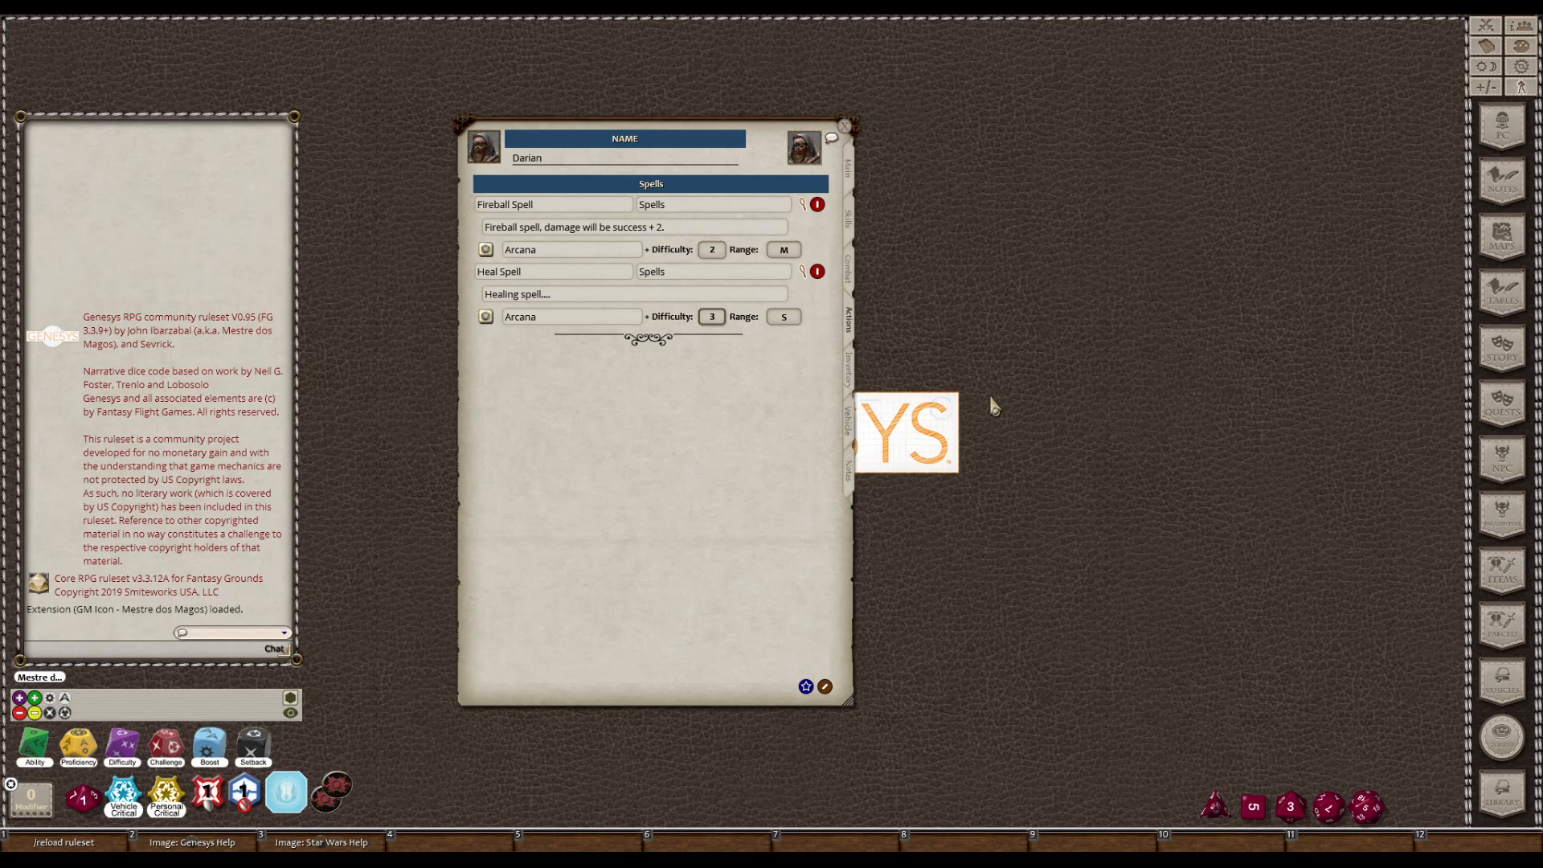
pyautogui.write('l')
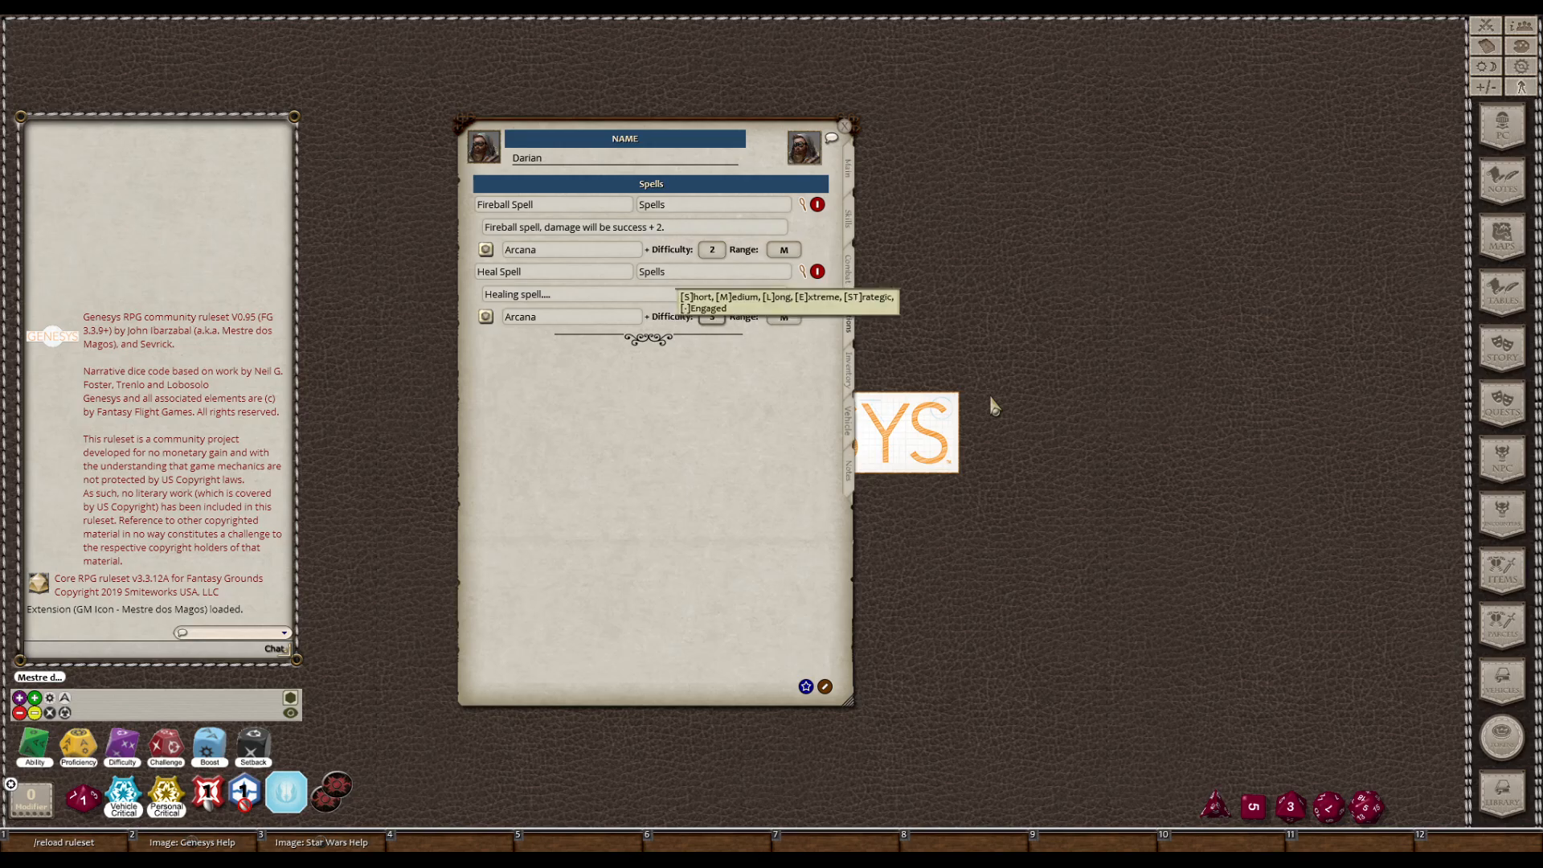
pyautogui.click(791, 317)
pyautogui.click(791, 317)
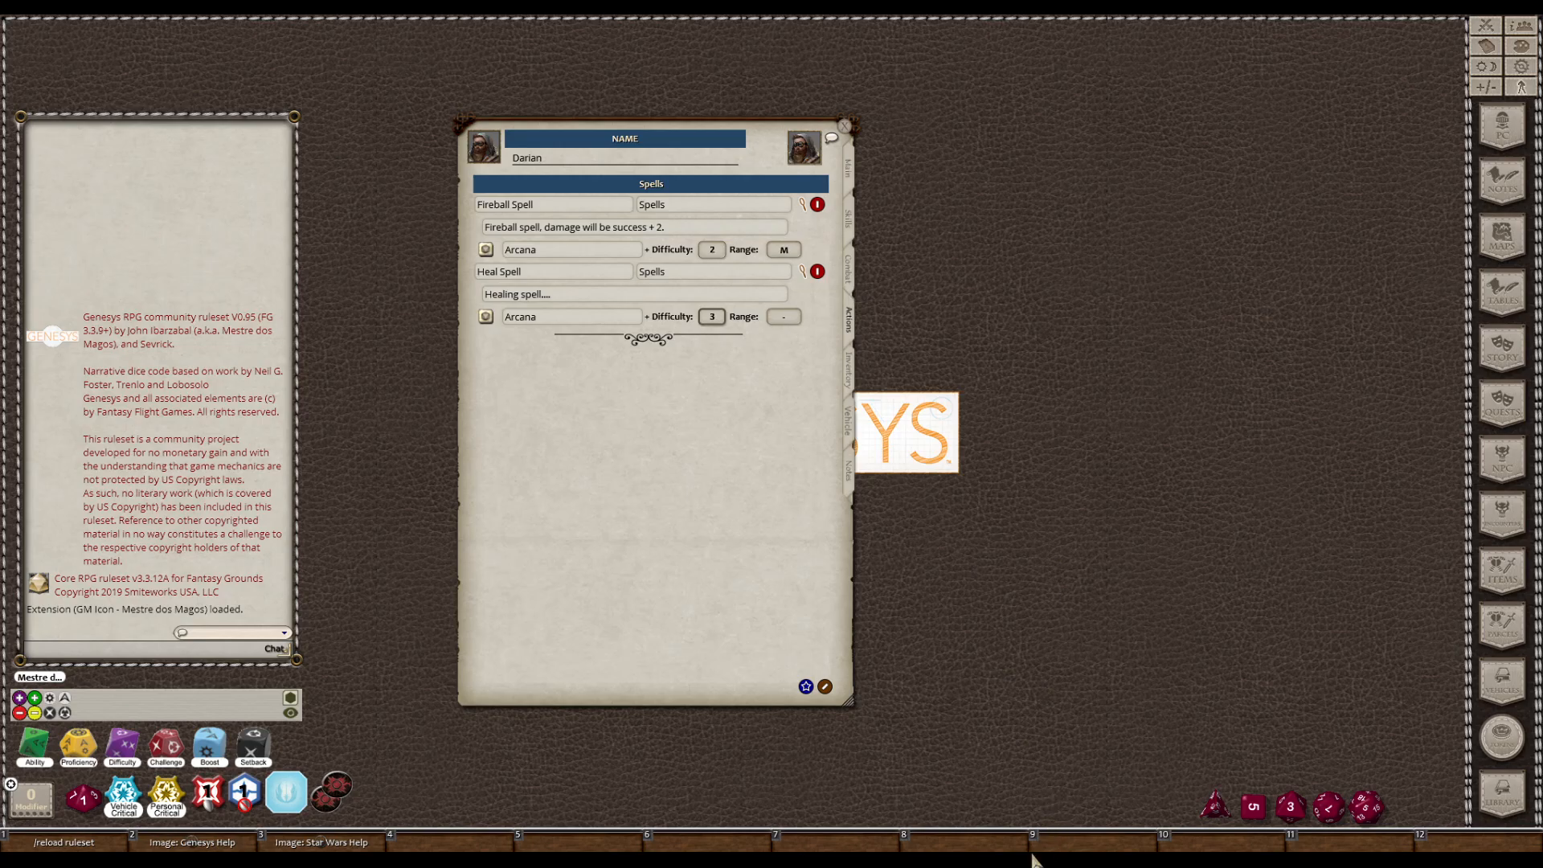
pyautogui.click(824, 686)
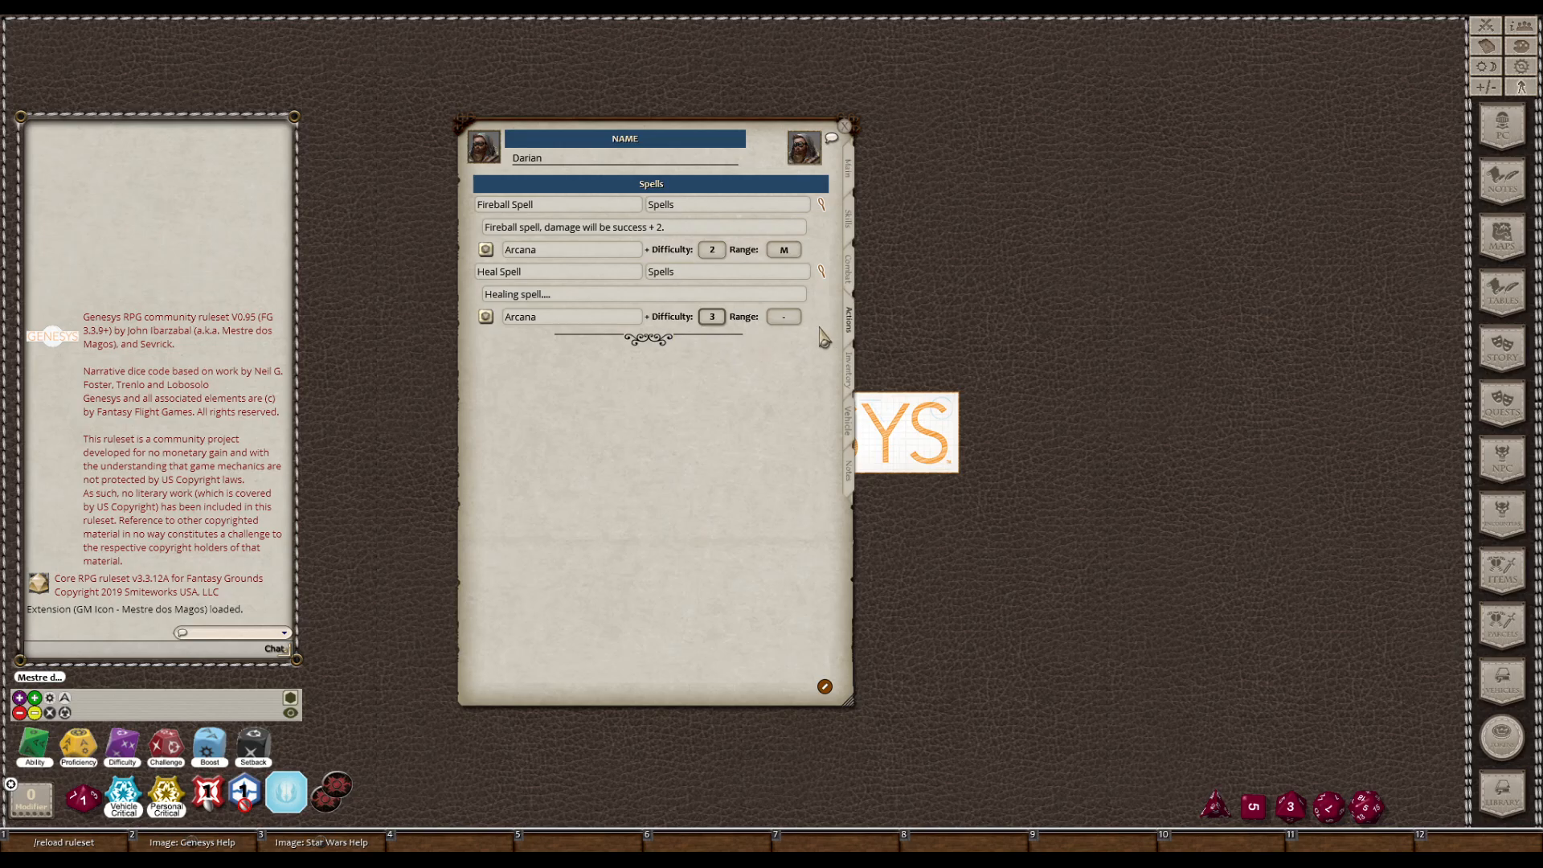
# Load the Fireball Spell's Arcana check into the dice pool
pyautogui.doubleClick(608, 317)
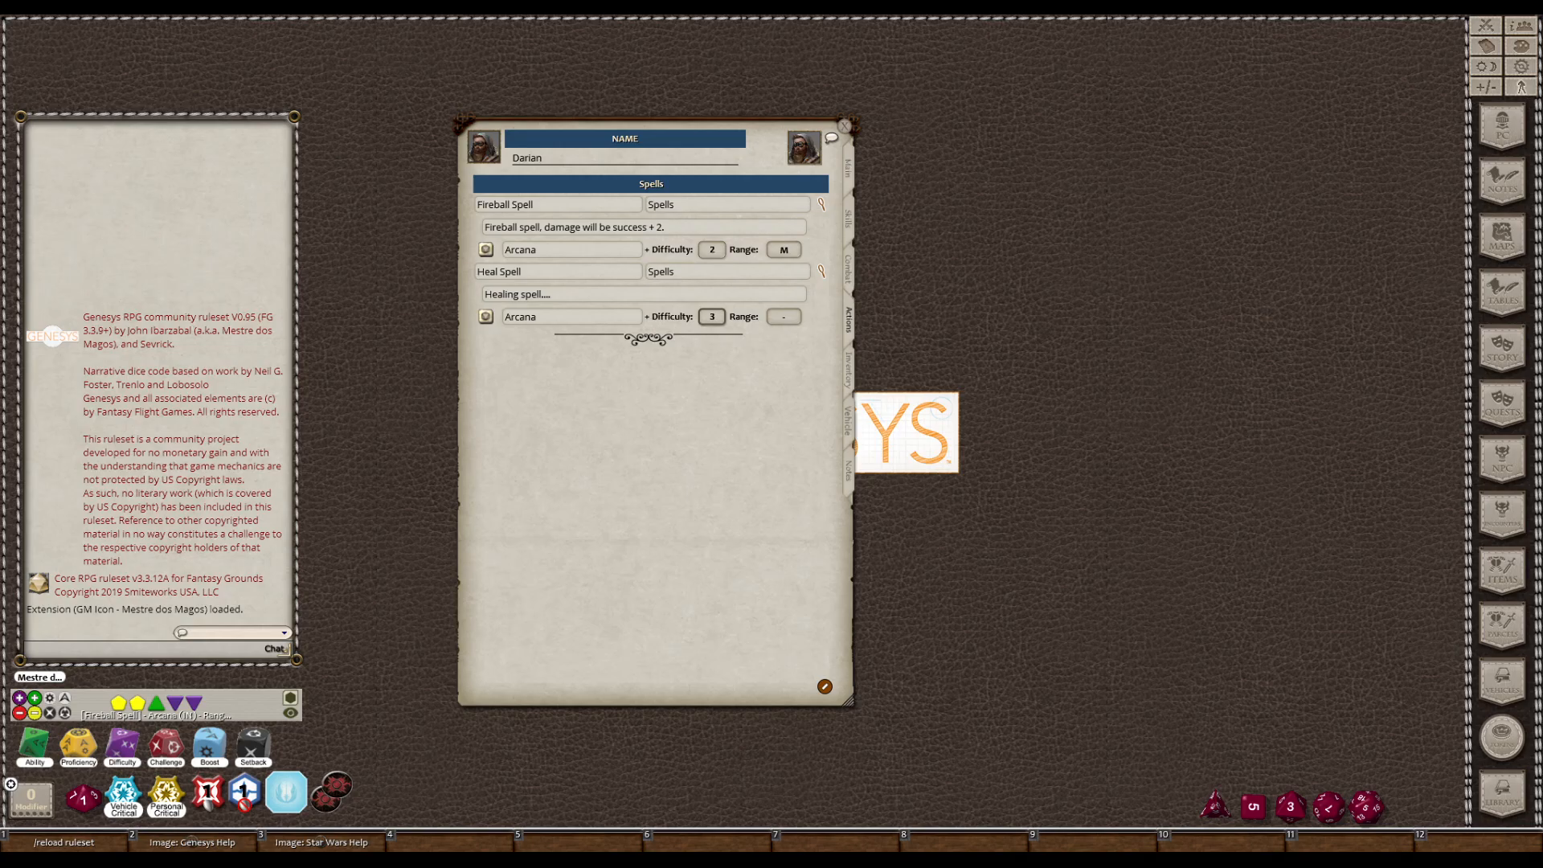
# Try adding boost dice to the Fireball Spell's dice pool and remove them again
pyautogui.click(208, 743)
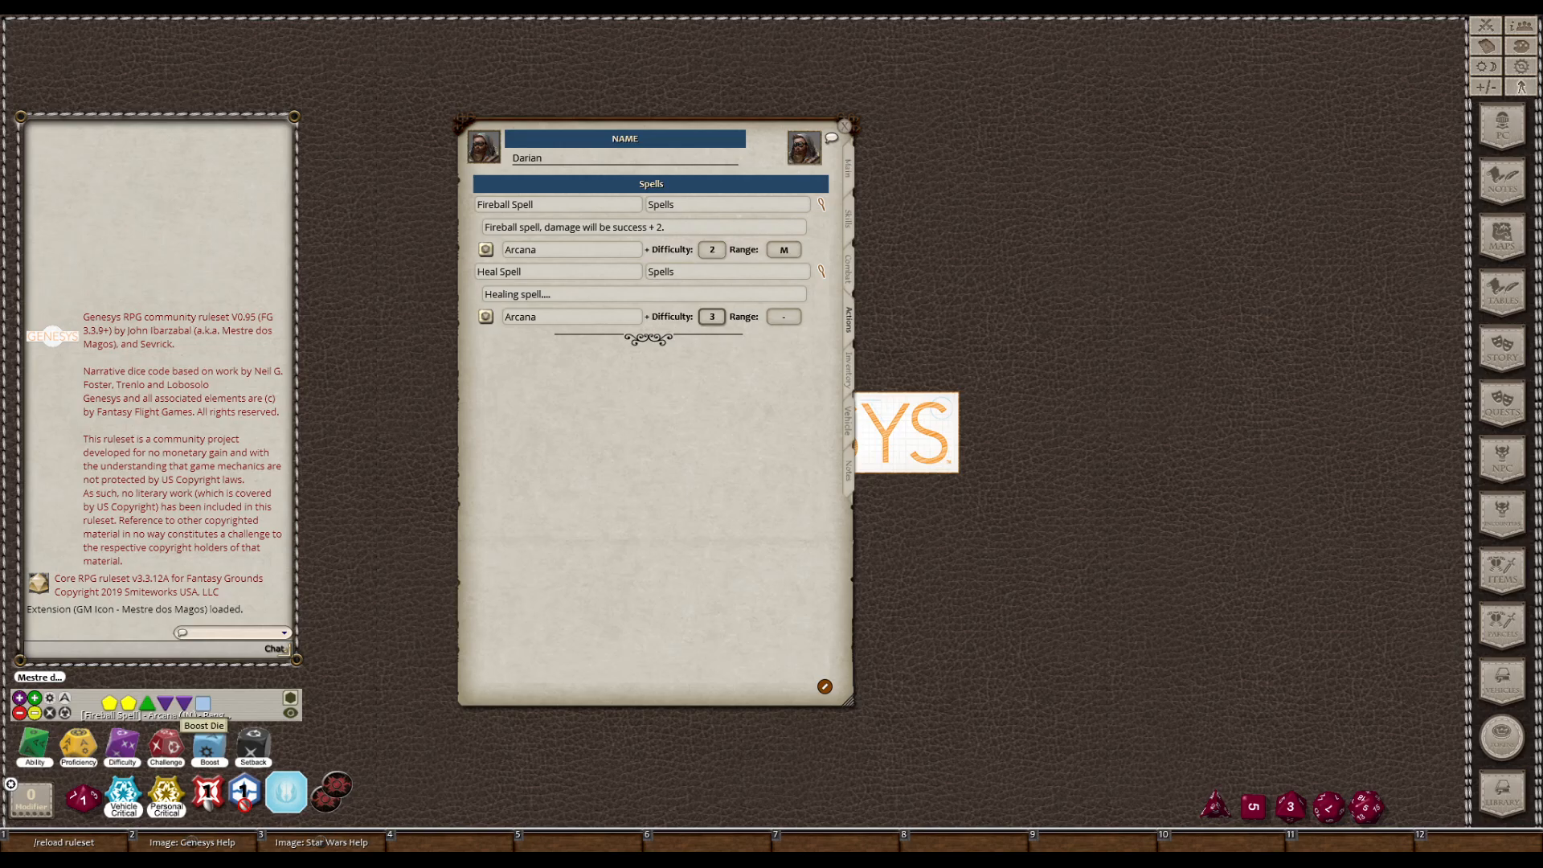
pyautogui.click(208, 743)
pyautogui.click(210, 703)
pyautogui.click(206, 703)
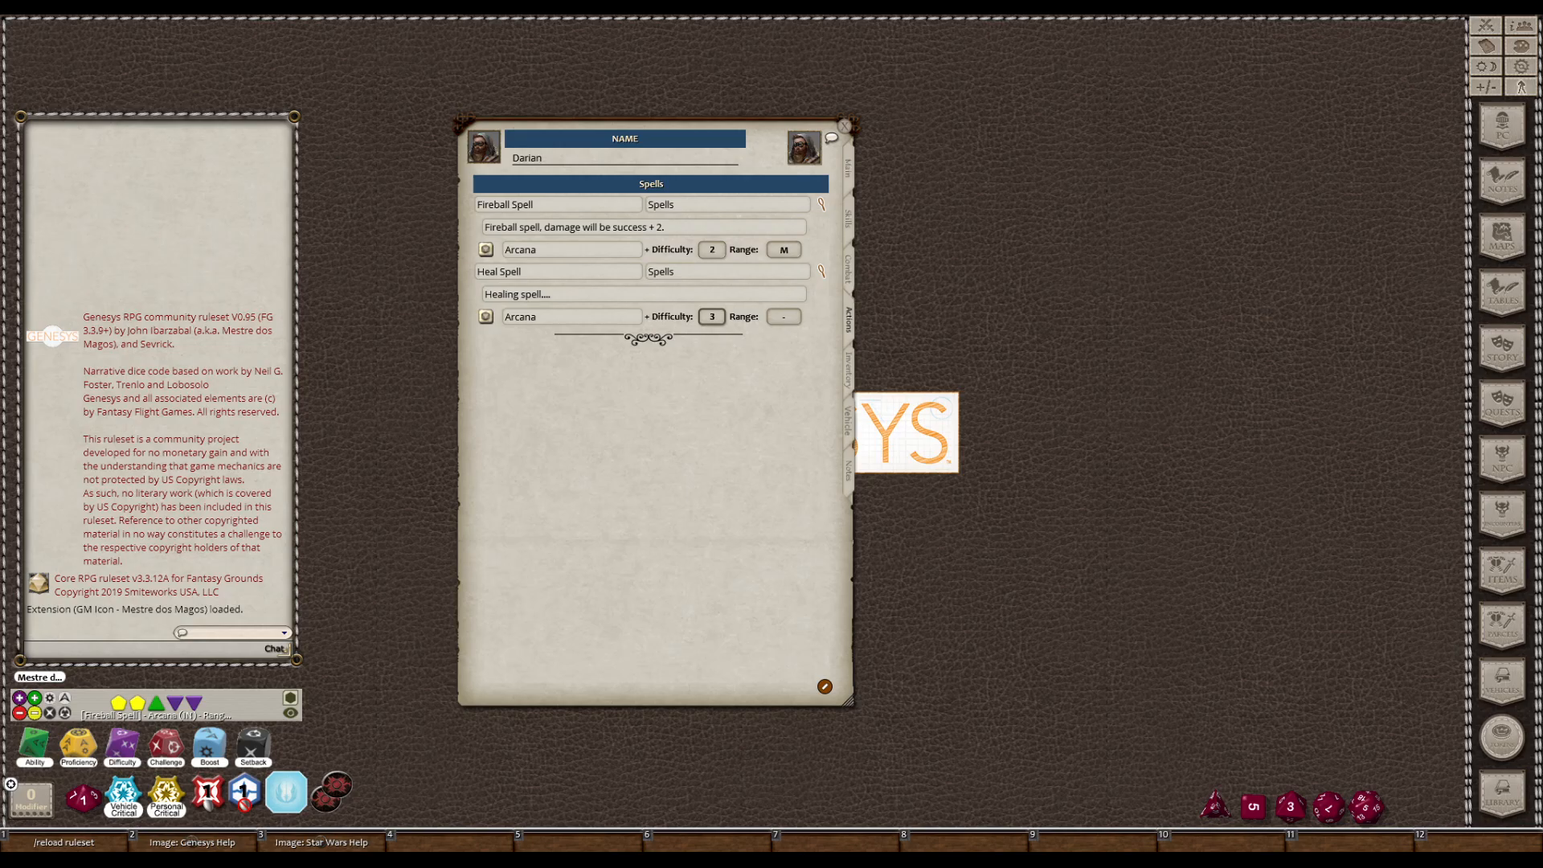
# Add one extra difficulty die to the Fireball Spell's pool and roll the dice
pyautogui.click(122, 744)
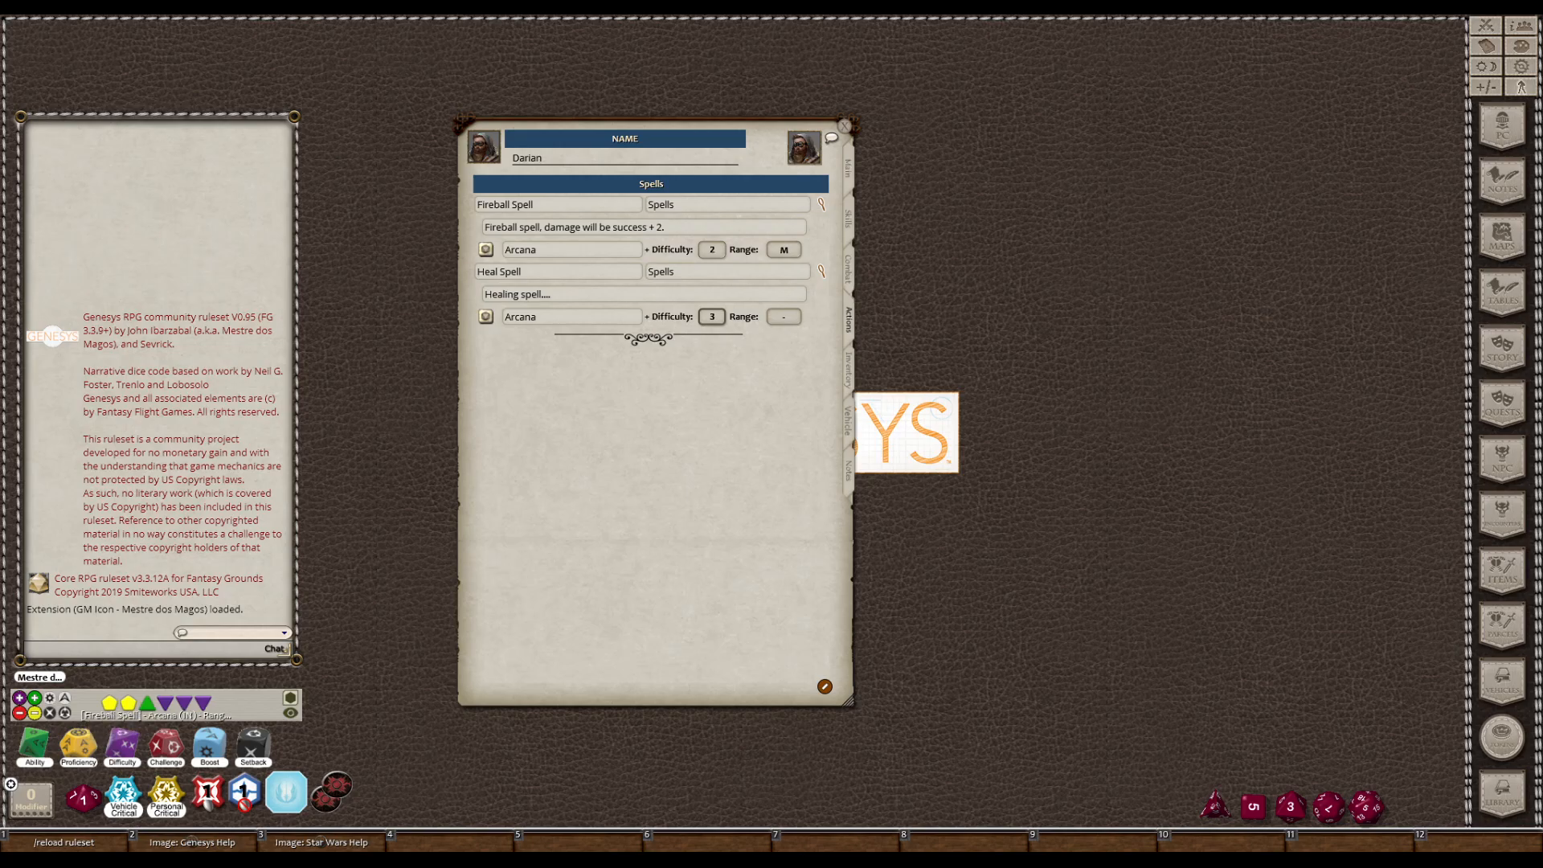
pyautogui.click(290, 698)
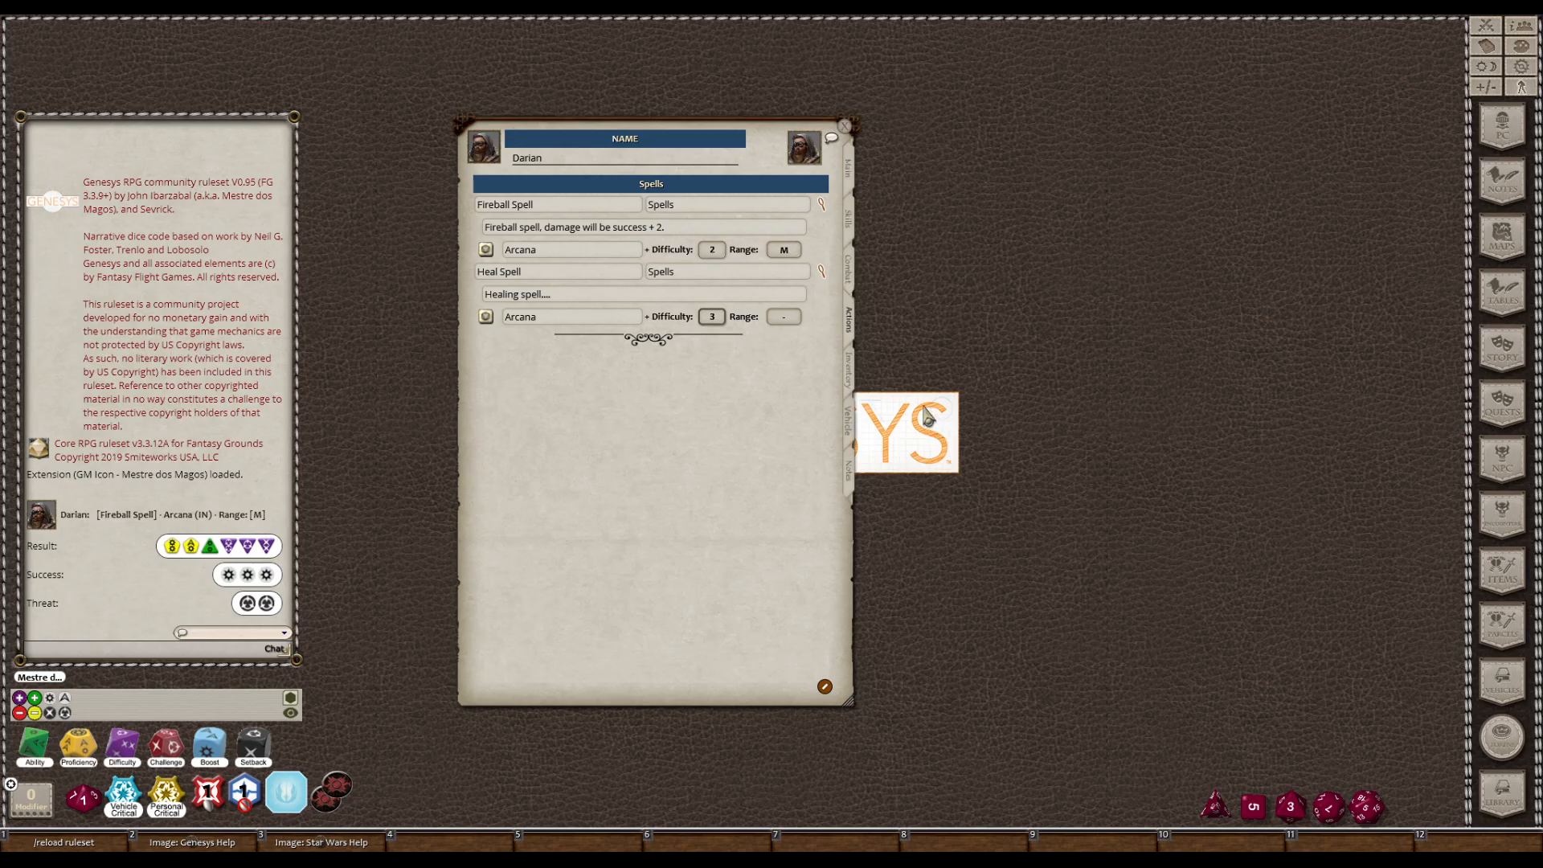
# Open the Genesys Help code reference and append two [D] difficulty die symbols after "success + 2," in the Fireball Spell's summary
pyautogui.click(671, 227)
pyautogui.write('.')
pyautogui.click(192, 841)
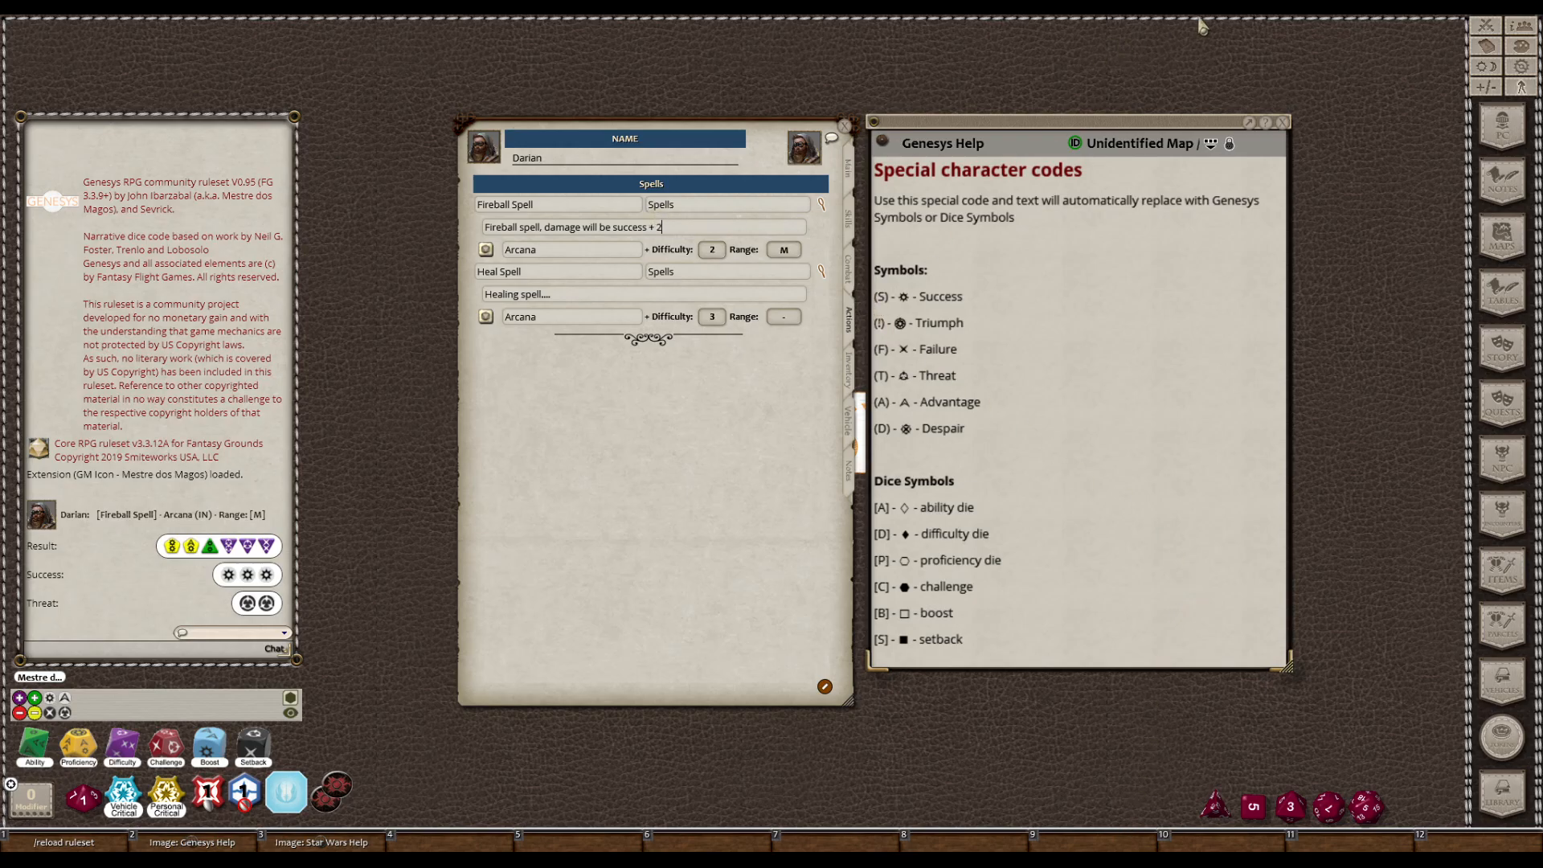
pyautogui.write('d')
pyautogui.press('BackSpace')
pyautogui.press('BackSpace')
pyautogui.write('[')
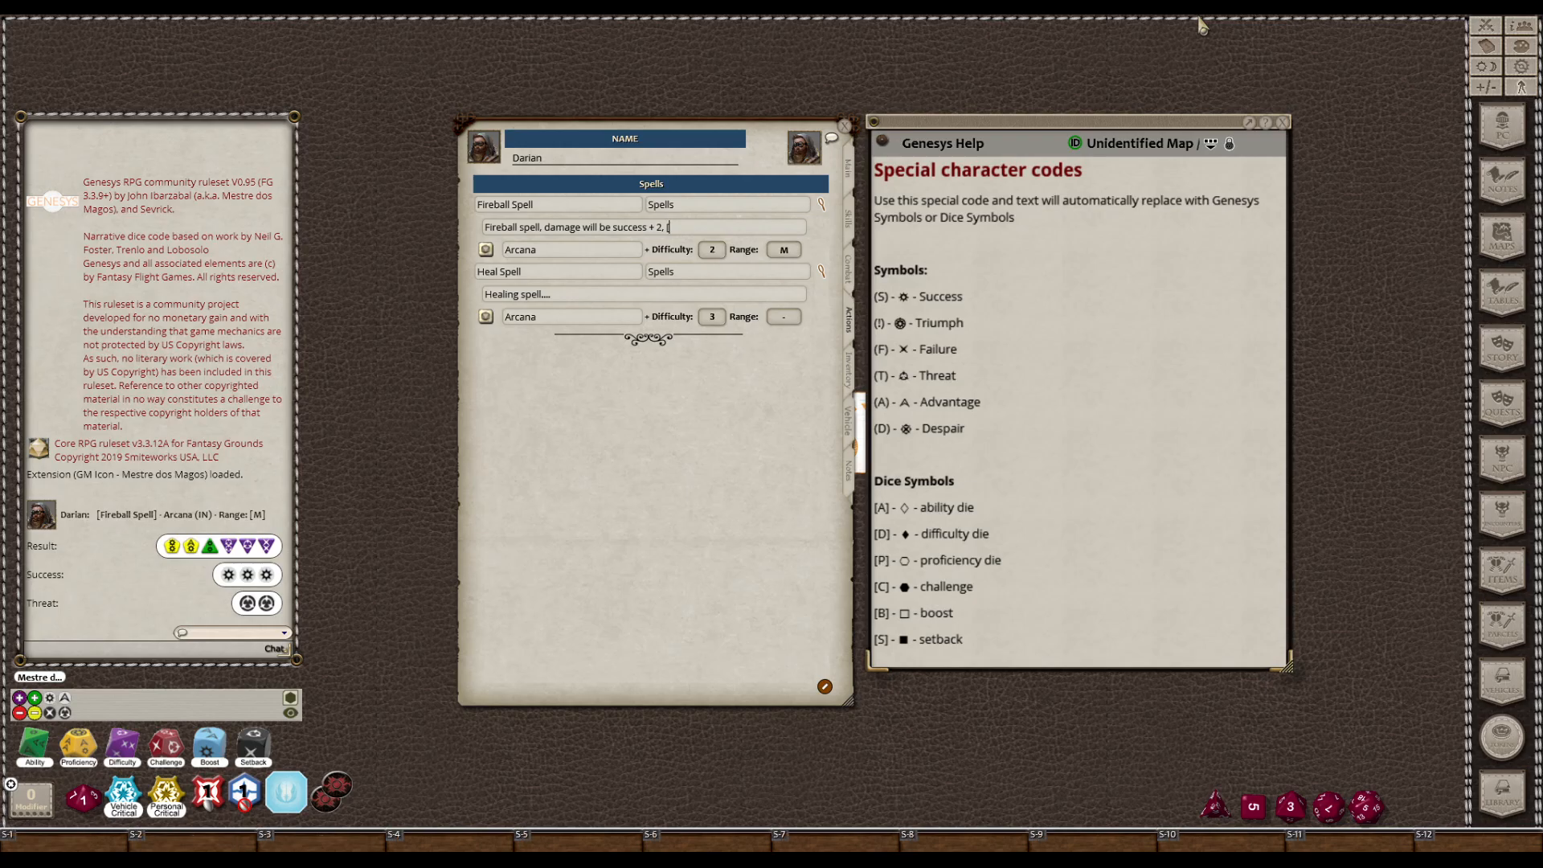
pyautogui.write('D]')
pyautogui.press('BackSpace')
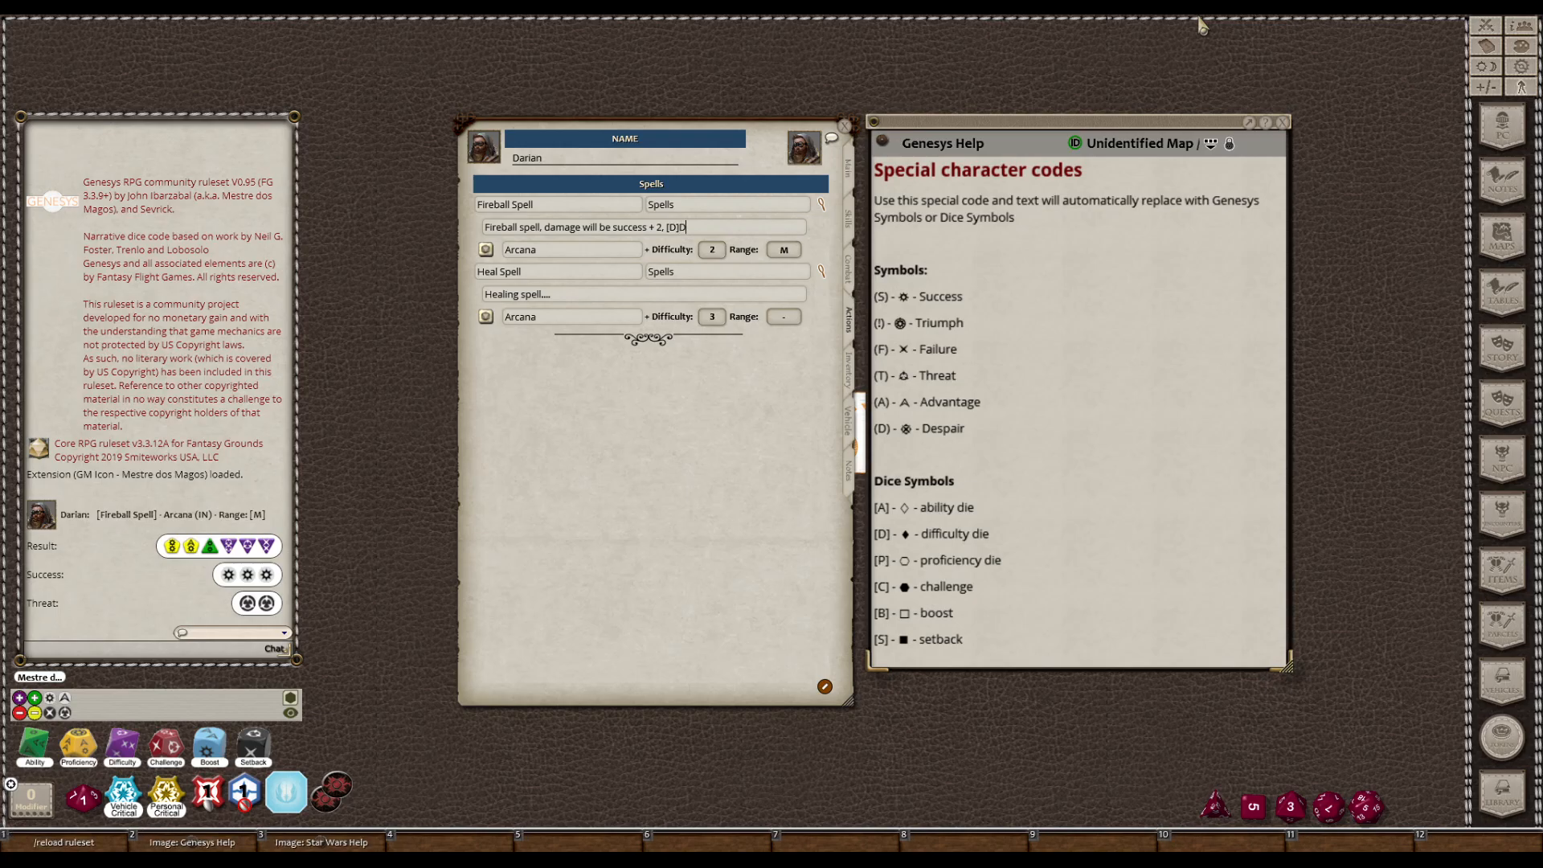
pyautogui.write('[')
pyautogui.write('[D]')
# Extend the Fireball Spell's summary with a success symbol followed by "for each success", and start a new line below it
pyautogui.press('Tab')
pyautogui.hotkey('shift', 'Tab')
pyautogui.write('mag')
pyautogui.press('BackSpace')
pyautogui.press('BackSpace')
pyautogui.press('BackSpace')
pyautogui.press('shift')
pyautogui.press('BackSpace')
pyautogui.press('shift')
pyautogui.press('Tab')
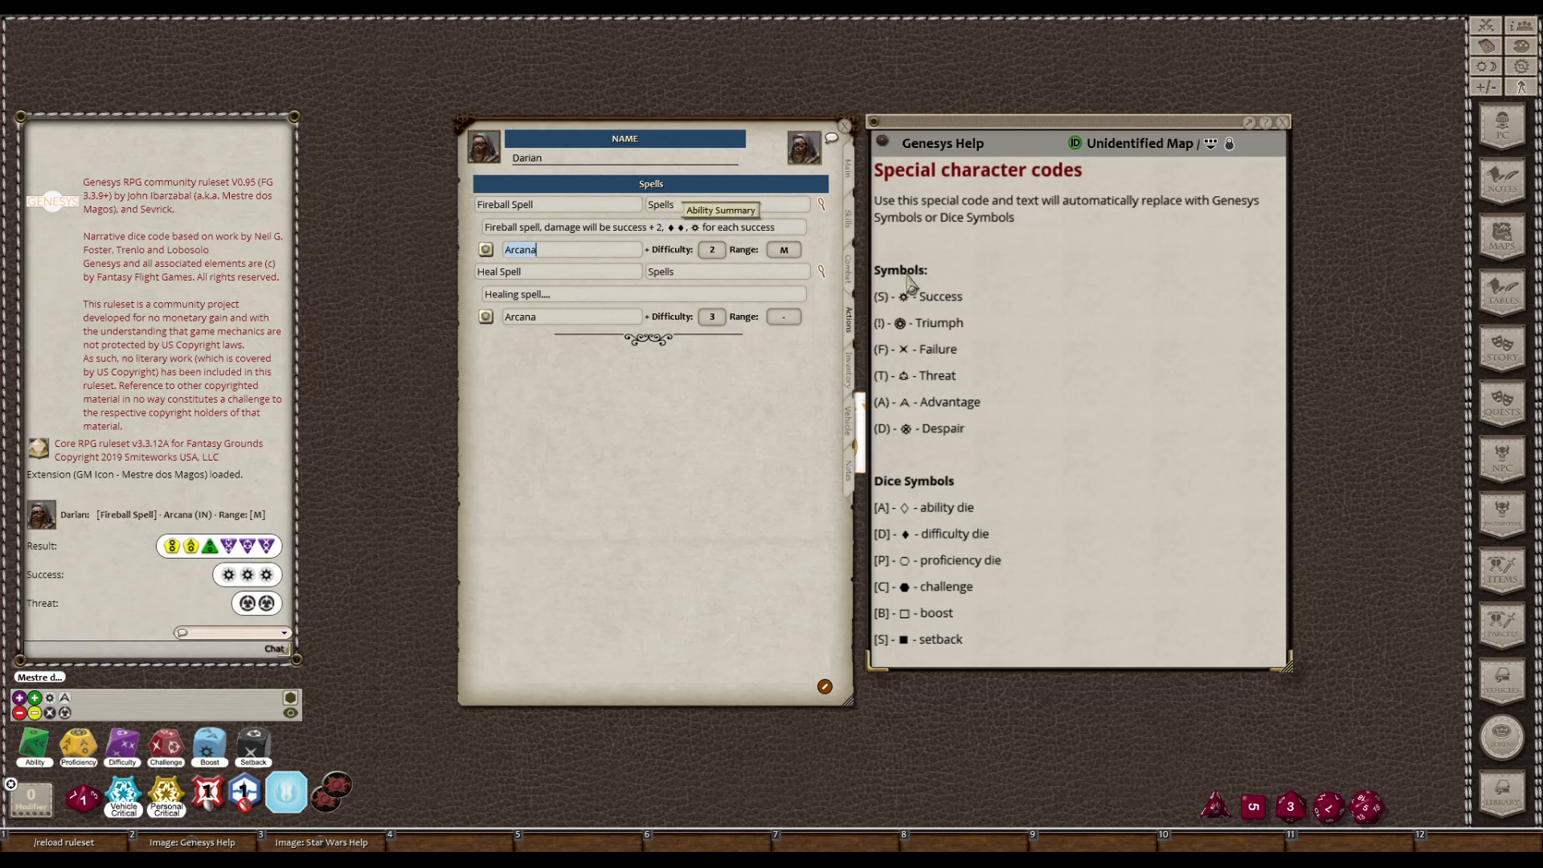
pyautogui.click(797, 230)
pyautogui.press('Return')
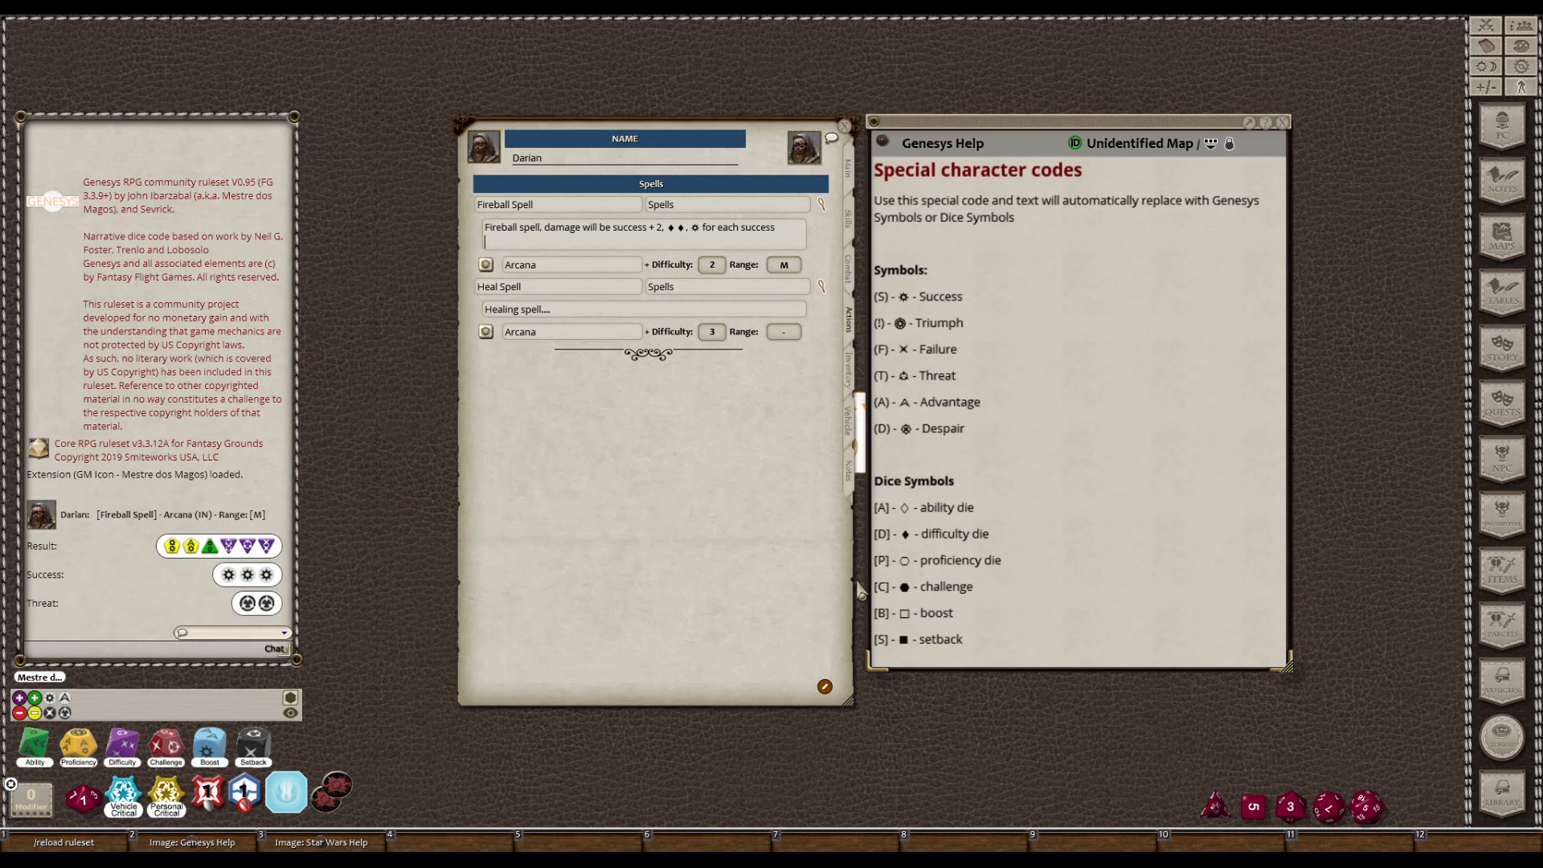
# Add a new power to the character's actions, named Mind Control and placed in a Psy category
pyautogui.moveTo(874, 610); pyautogui.dragTo(853, 605)
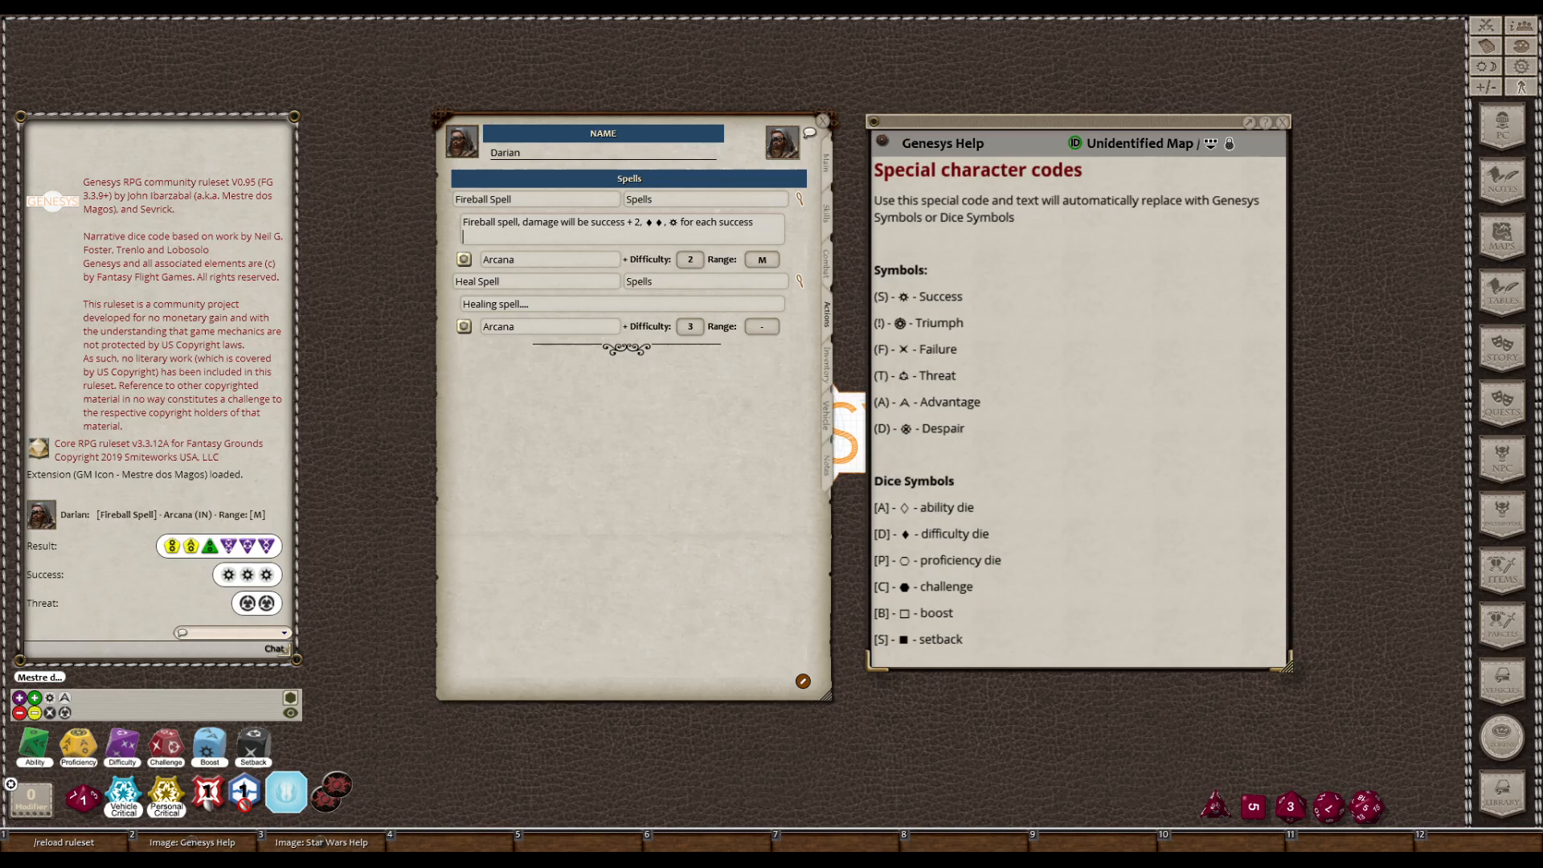
pyautogui.click(803, 680)
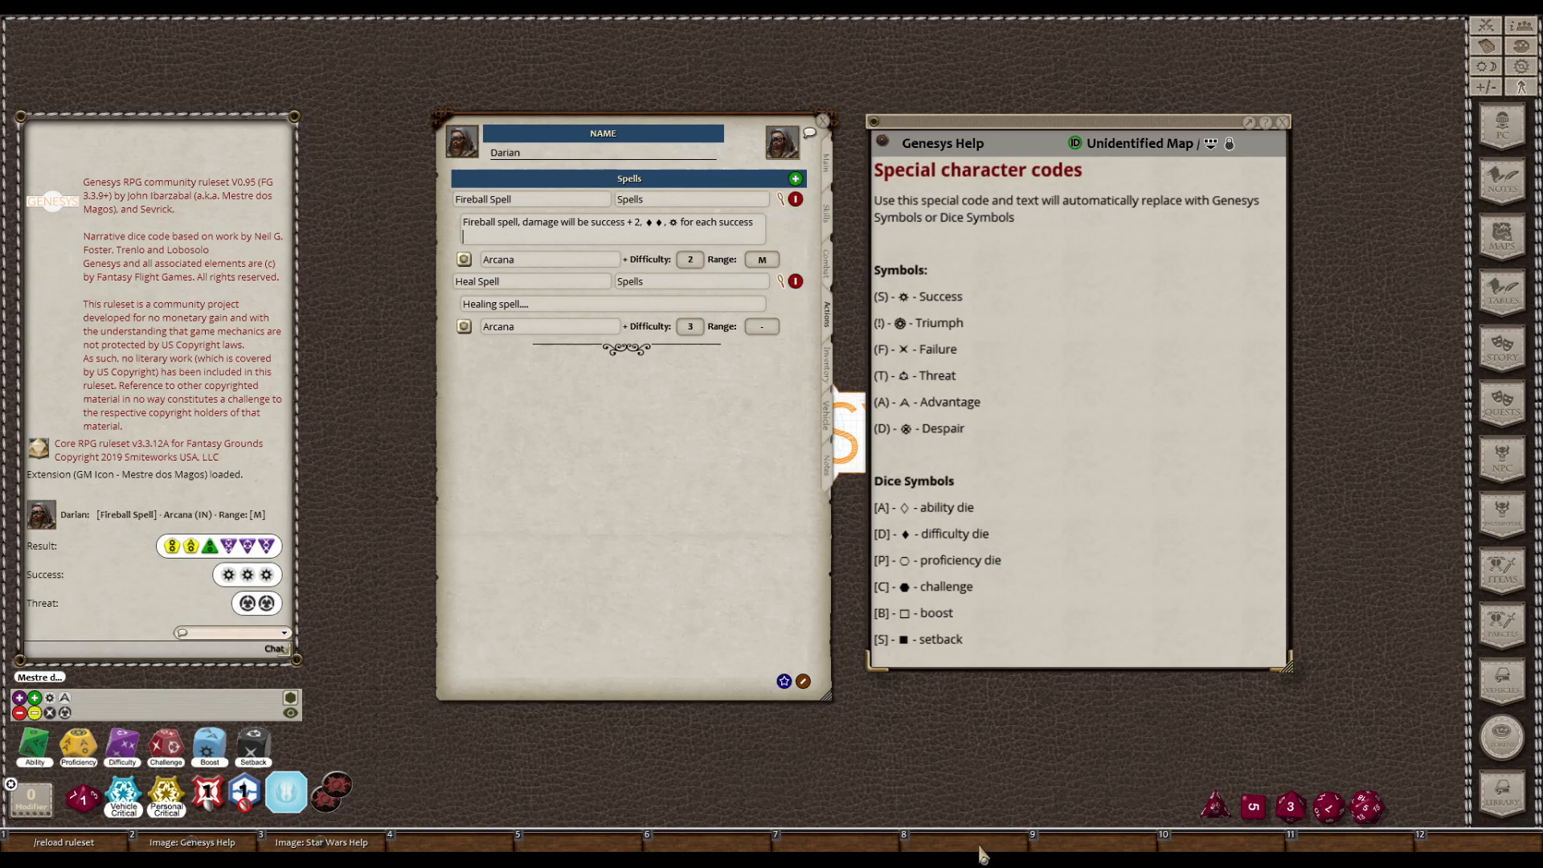
pyautogui.click(784, 680)
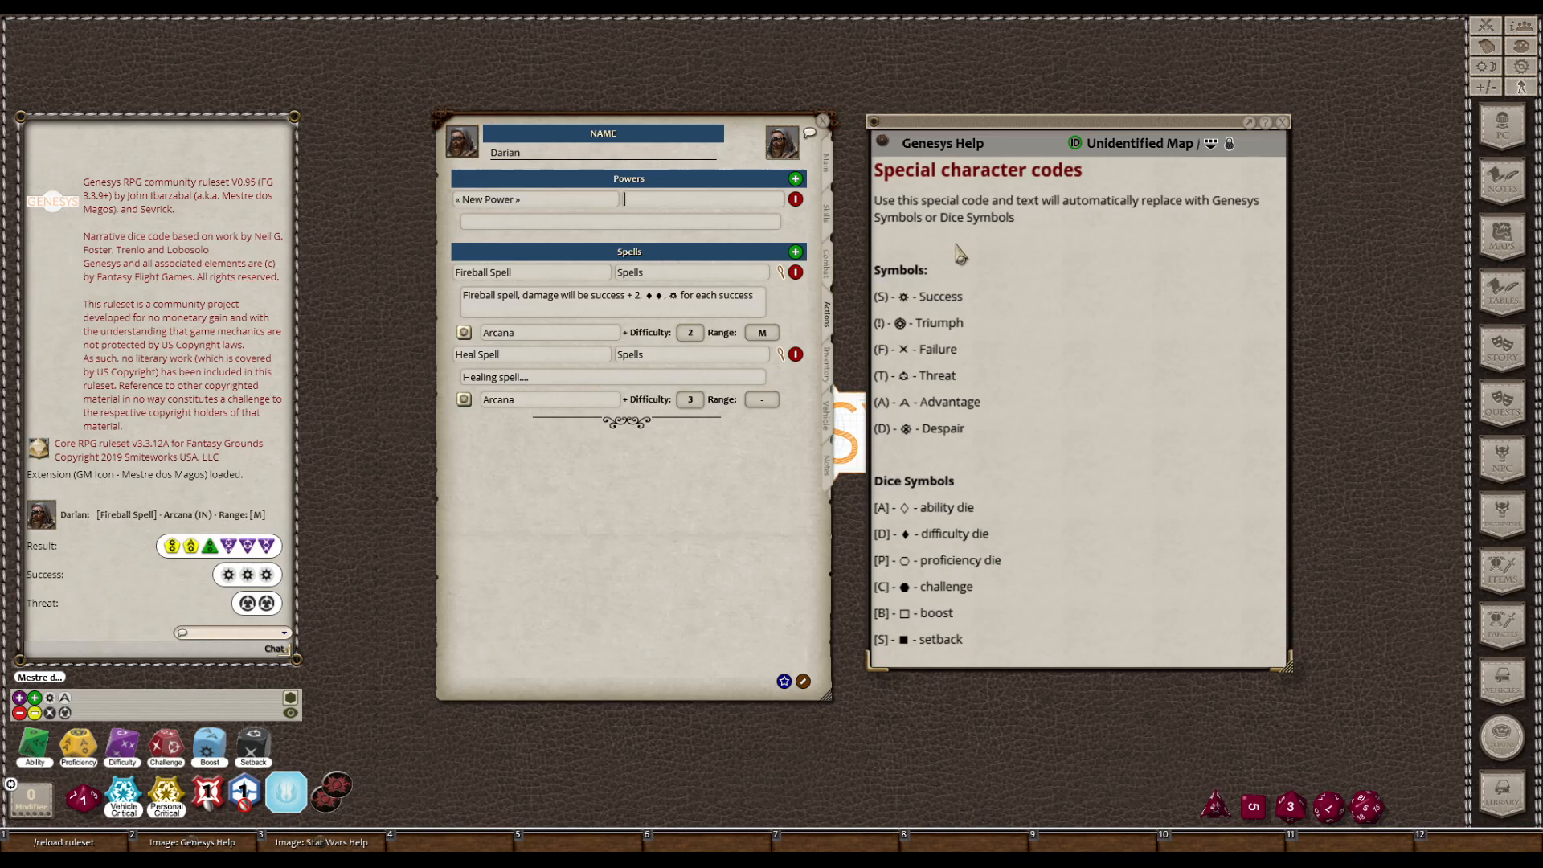
pyautogui.click(767, 201)
pyautogui.press('shift')
pyautogui.write('Psy')
pyautogui.press('Tab')
pyautogui.write('Mind Control')
pyautogui.press('Tab')
# Add a skill action to the Mind Control power and set its skill to Coercion
pyautogui.rightClick(653, 221)
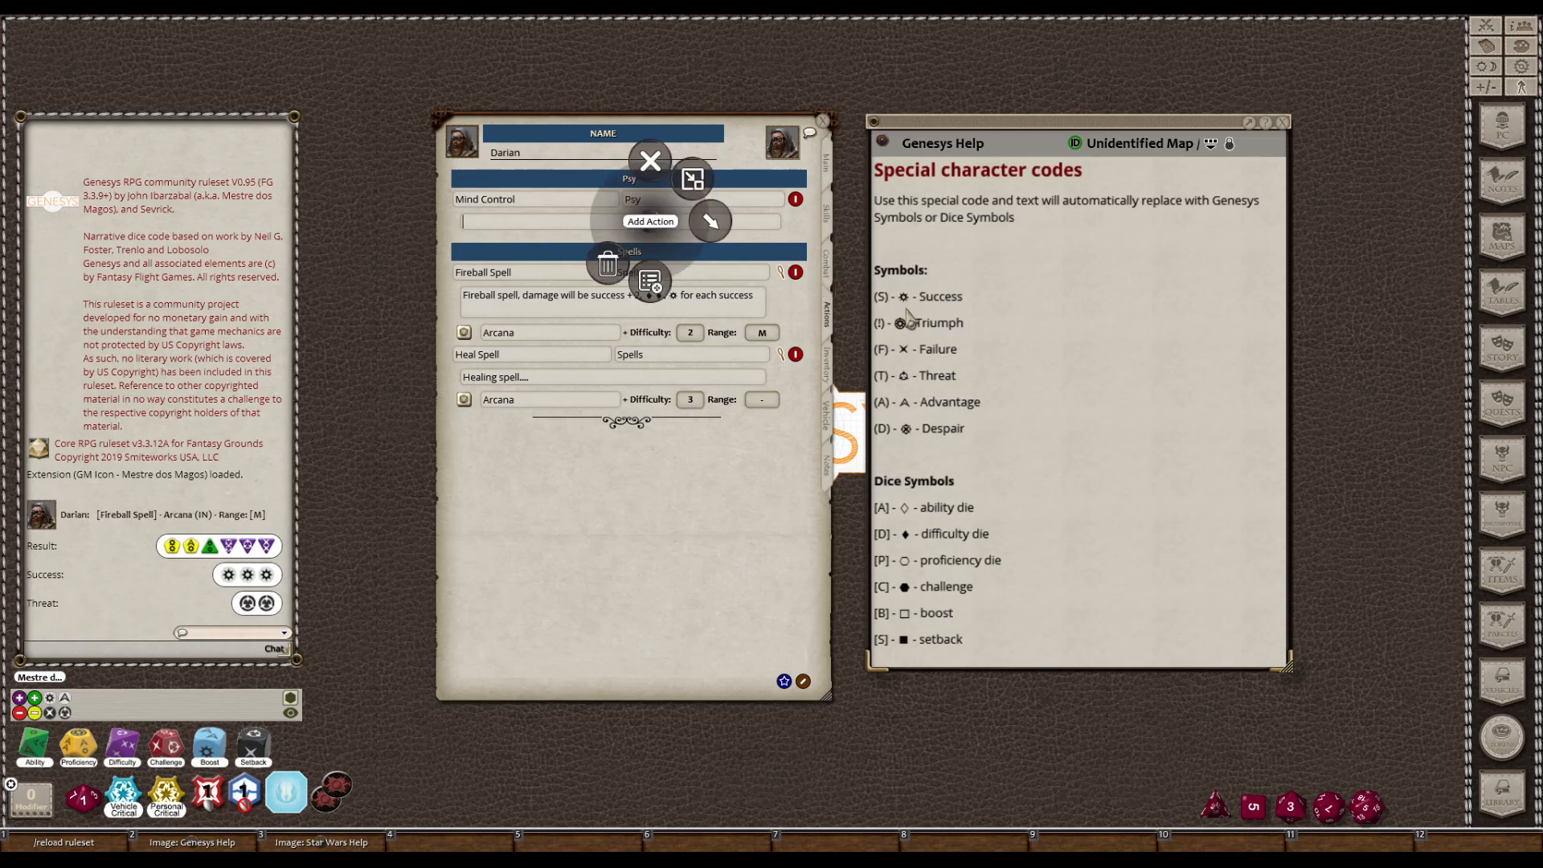
pyautogui.click(710, 221)
pyautogui.click(749, 168)
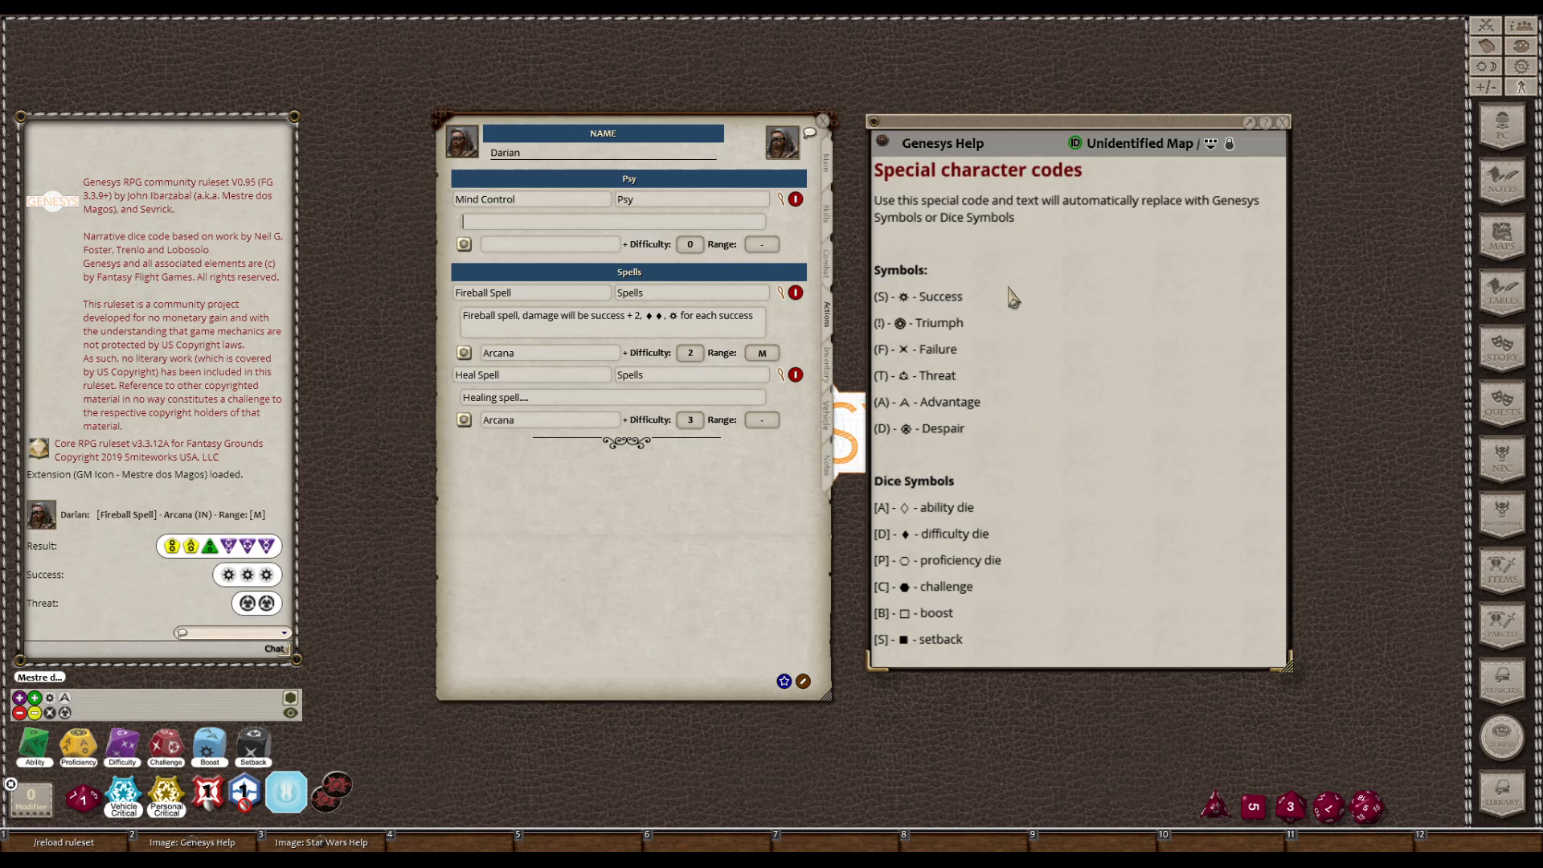
pyautogui.click(826, 214)
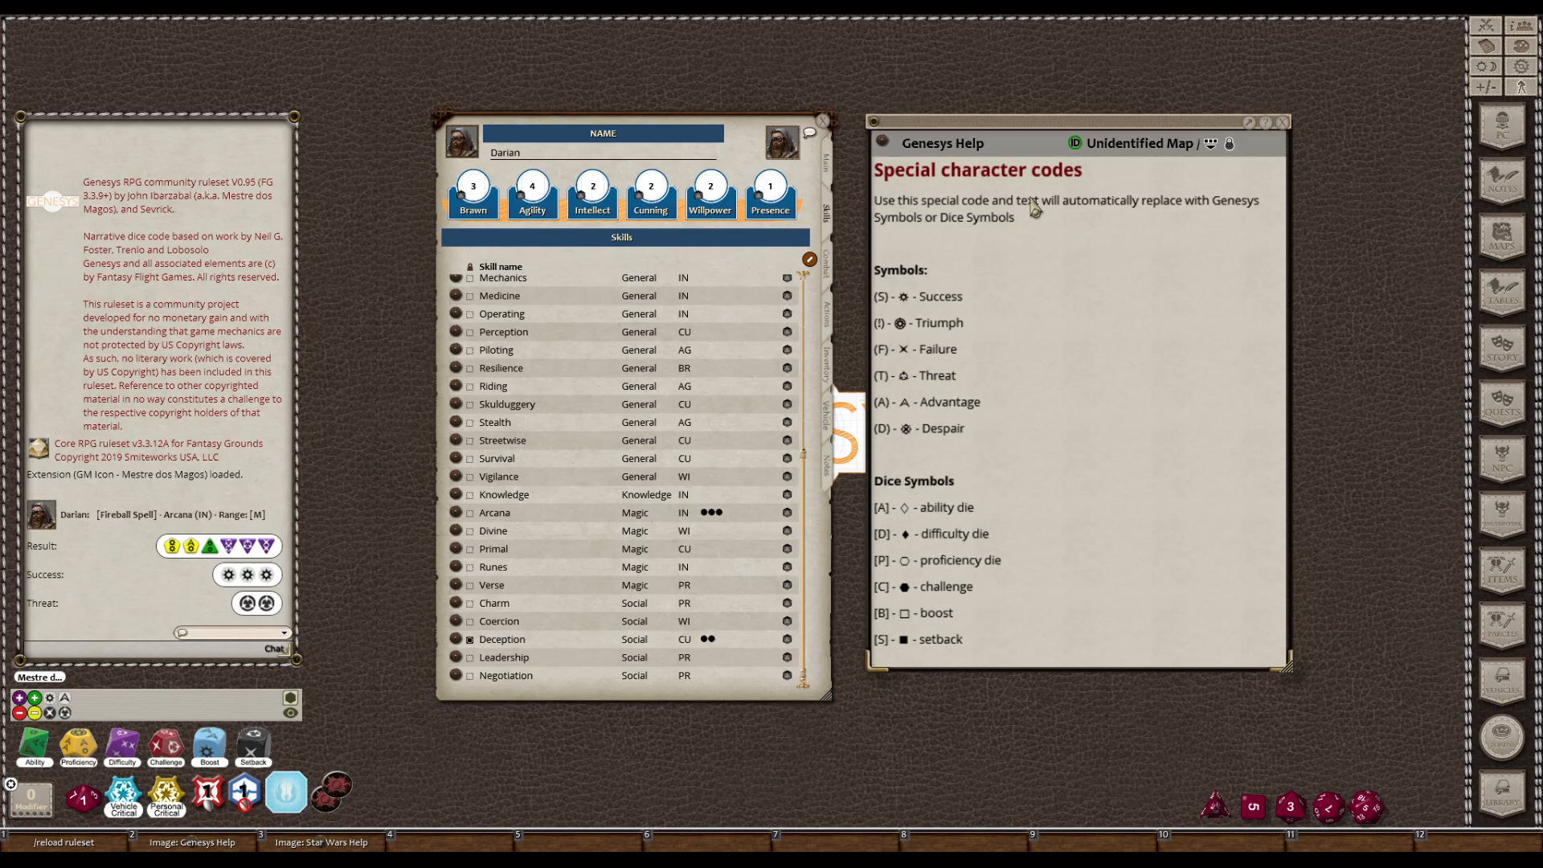
pyautogui.click(826, 163)
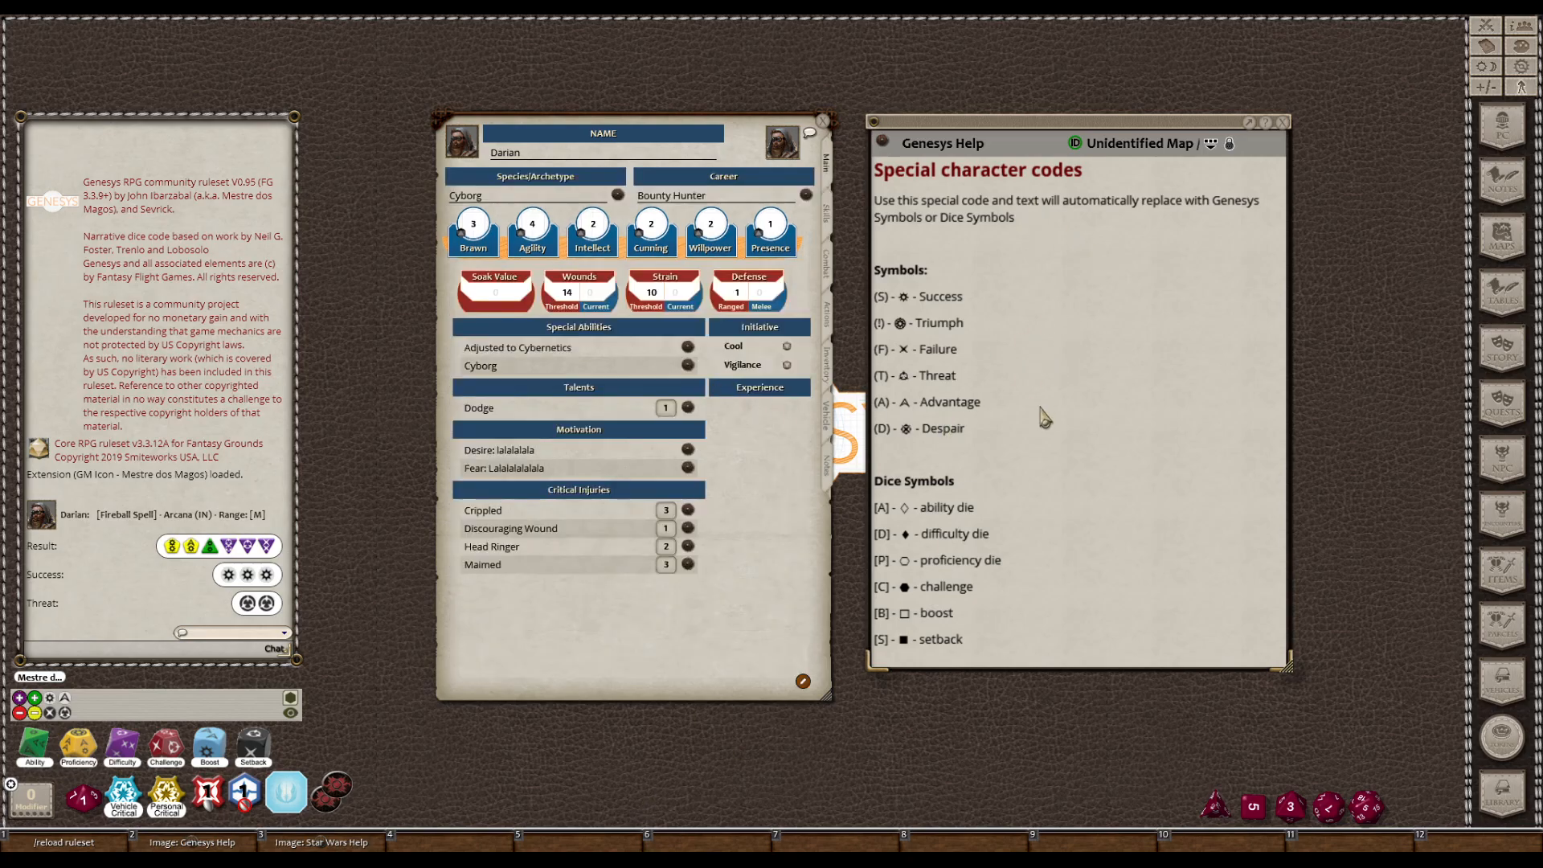
pyautogui.click(827, 314)
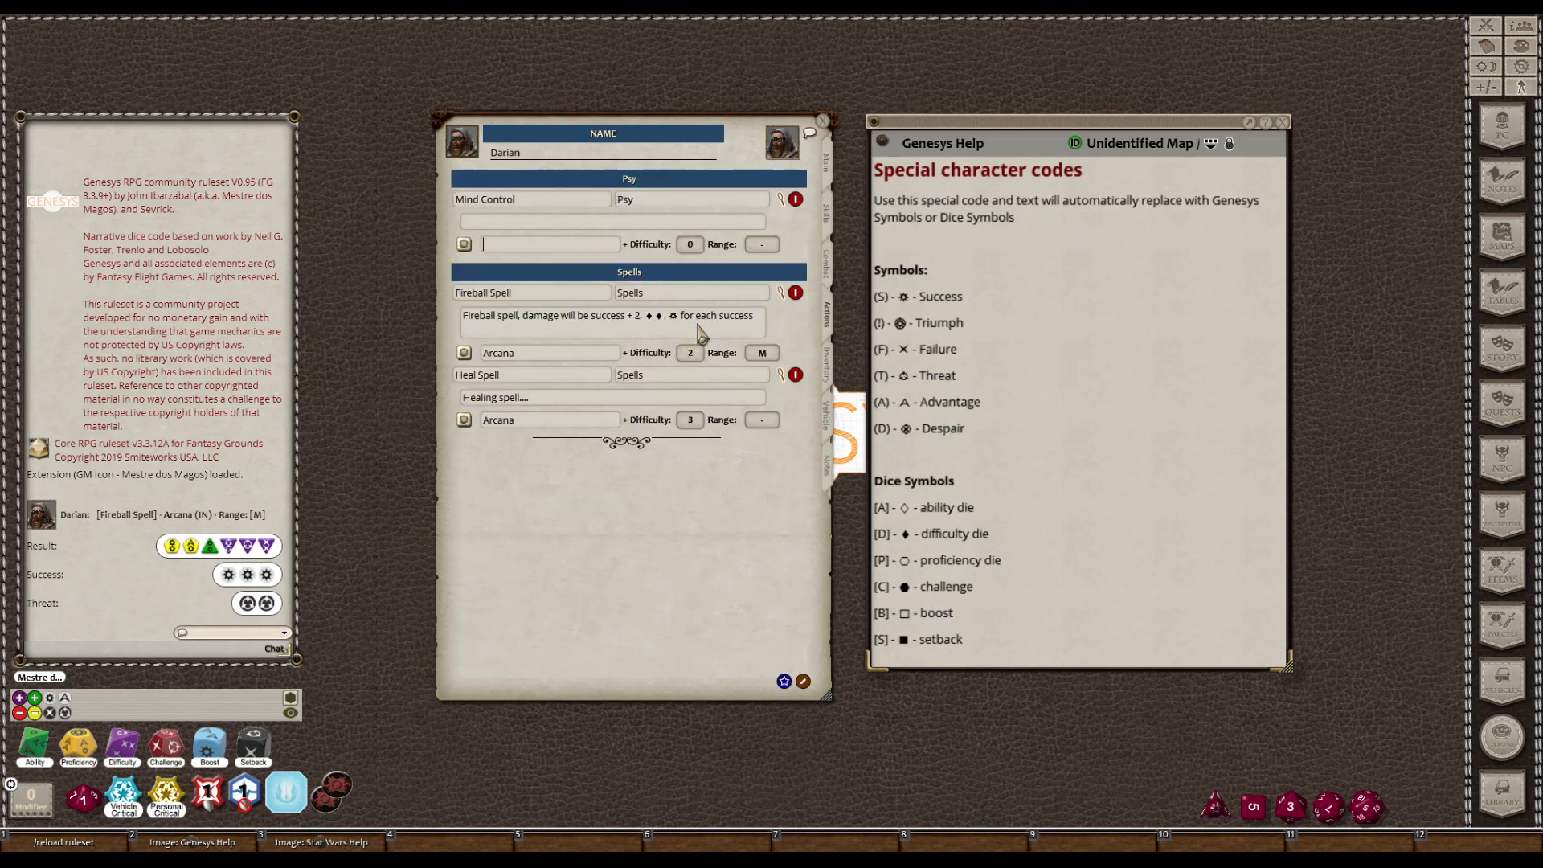
pyautogui.press('Tab')
pyautogui.write('Coercion')
pyautogui.press('Tab')
# Check the Coercion skill in the character's skill list and set the difficulty of Mind Control's action to 3
pyautogui.click(826, 214)
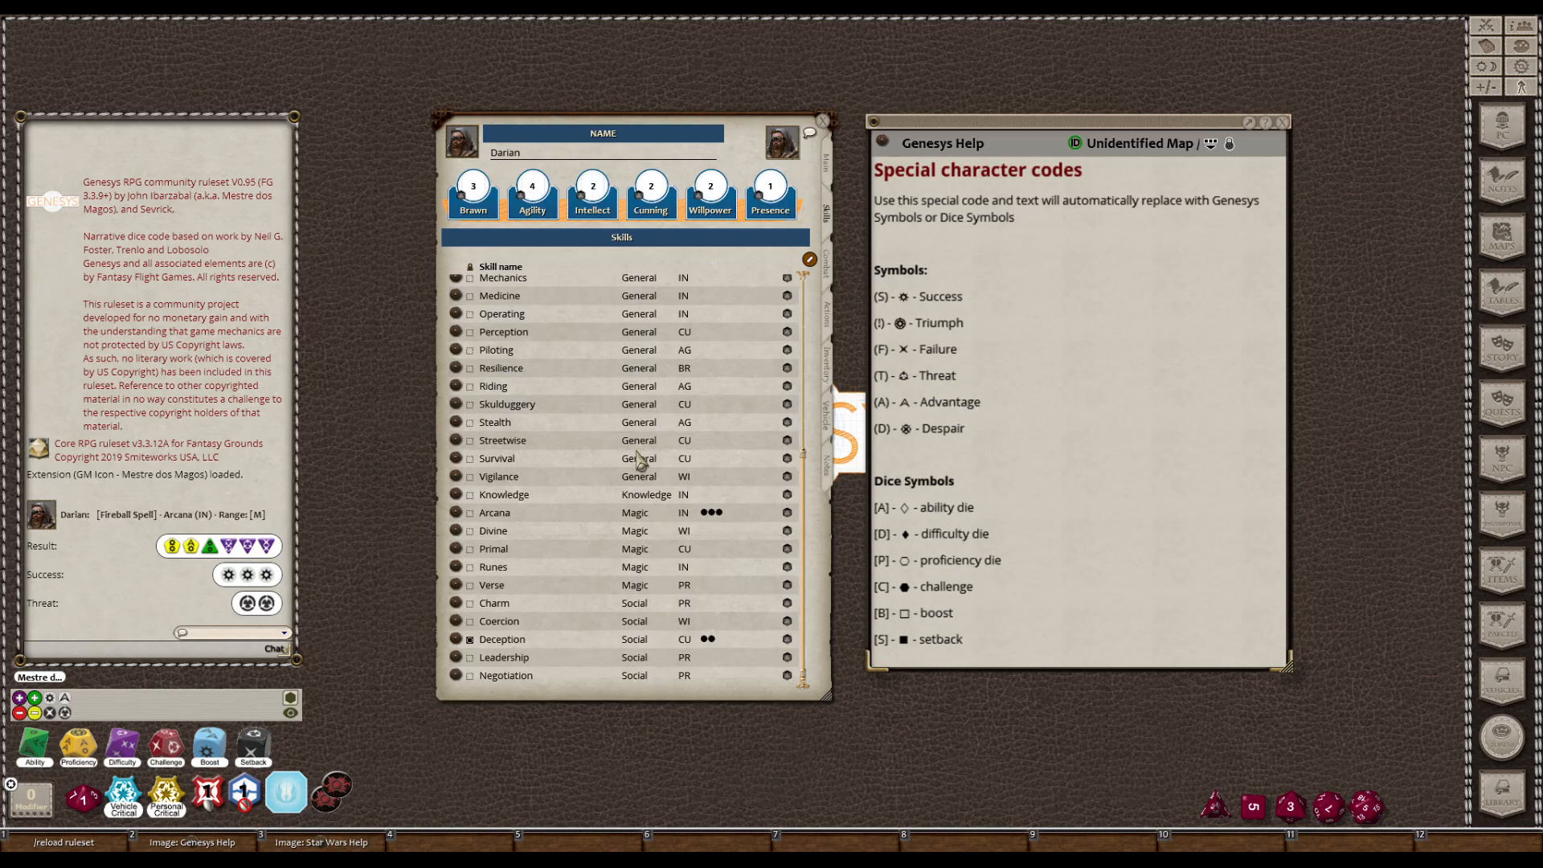
pyautogui.scroll(3, 721, 442)
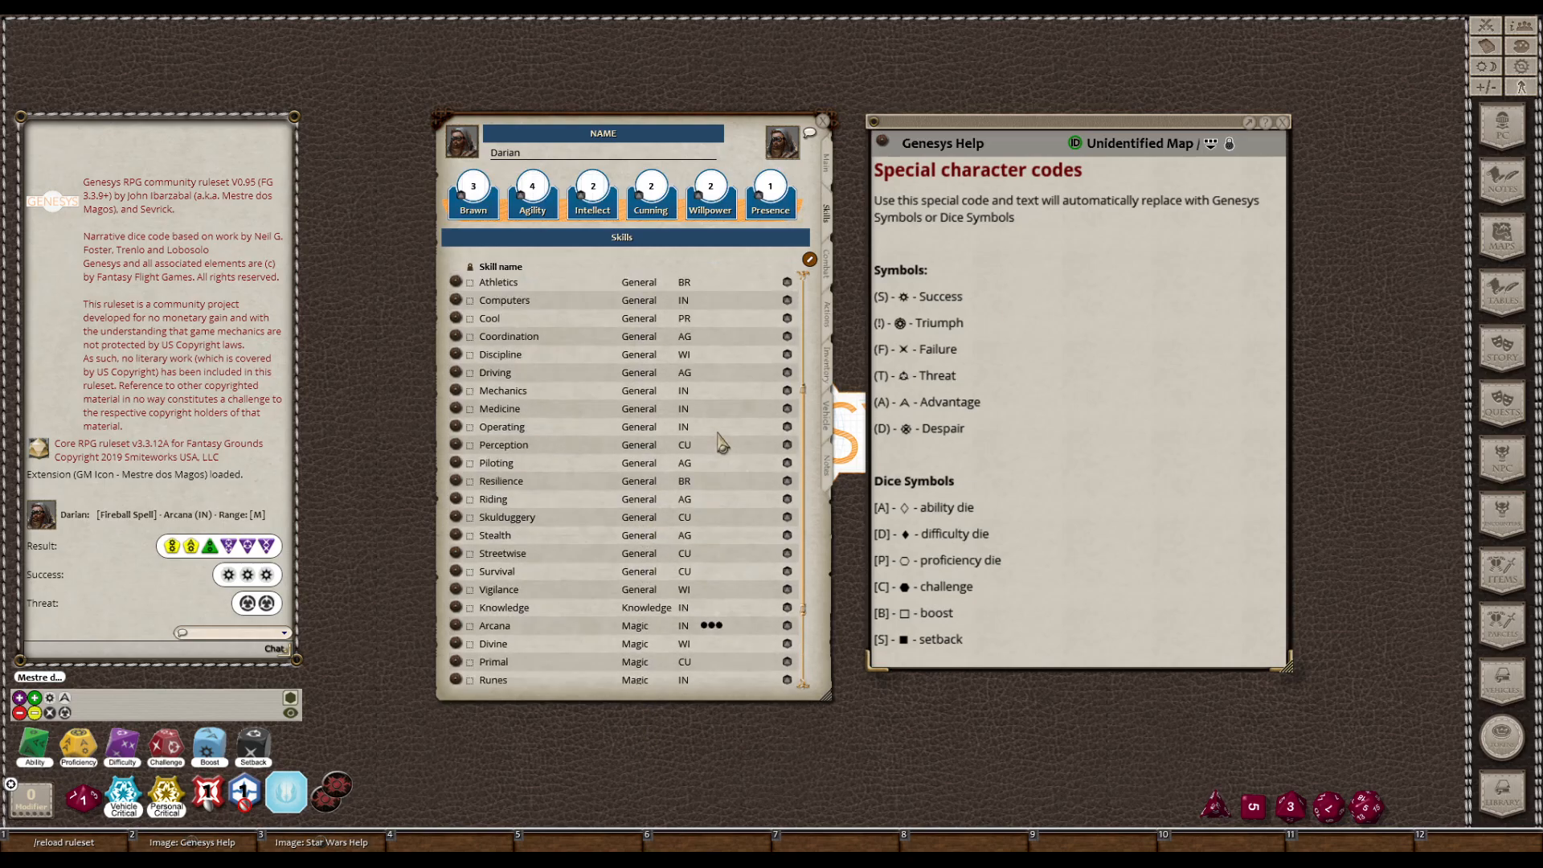
pyautogui.scroll(5, 721, 442)
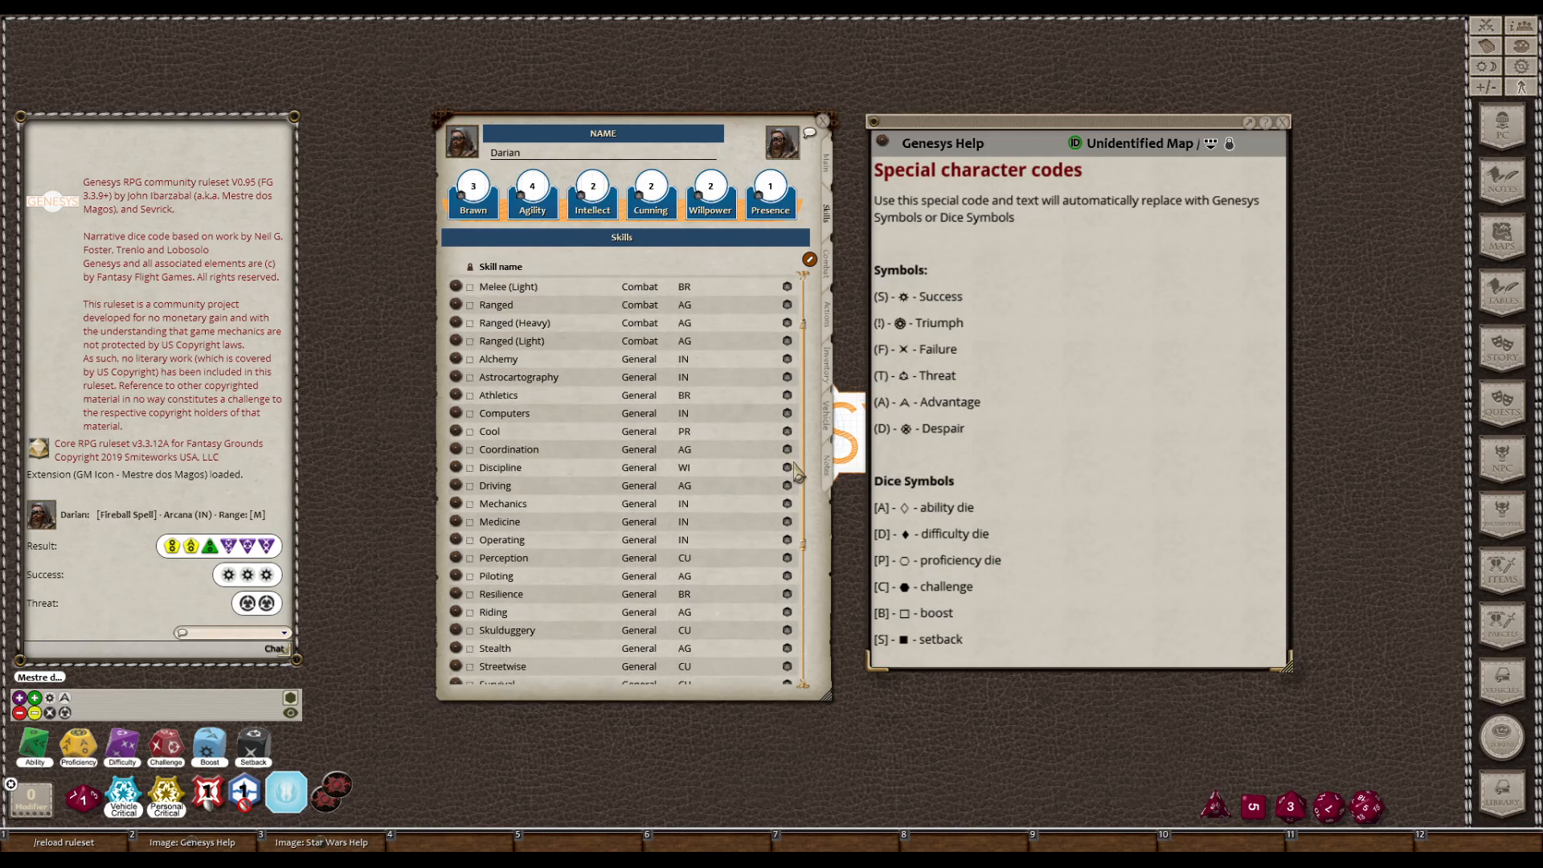
pyautogui.scroll(-5, 800, 476)
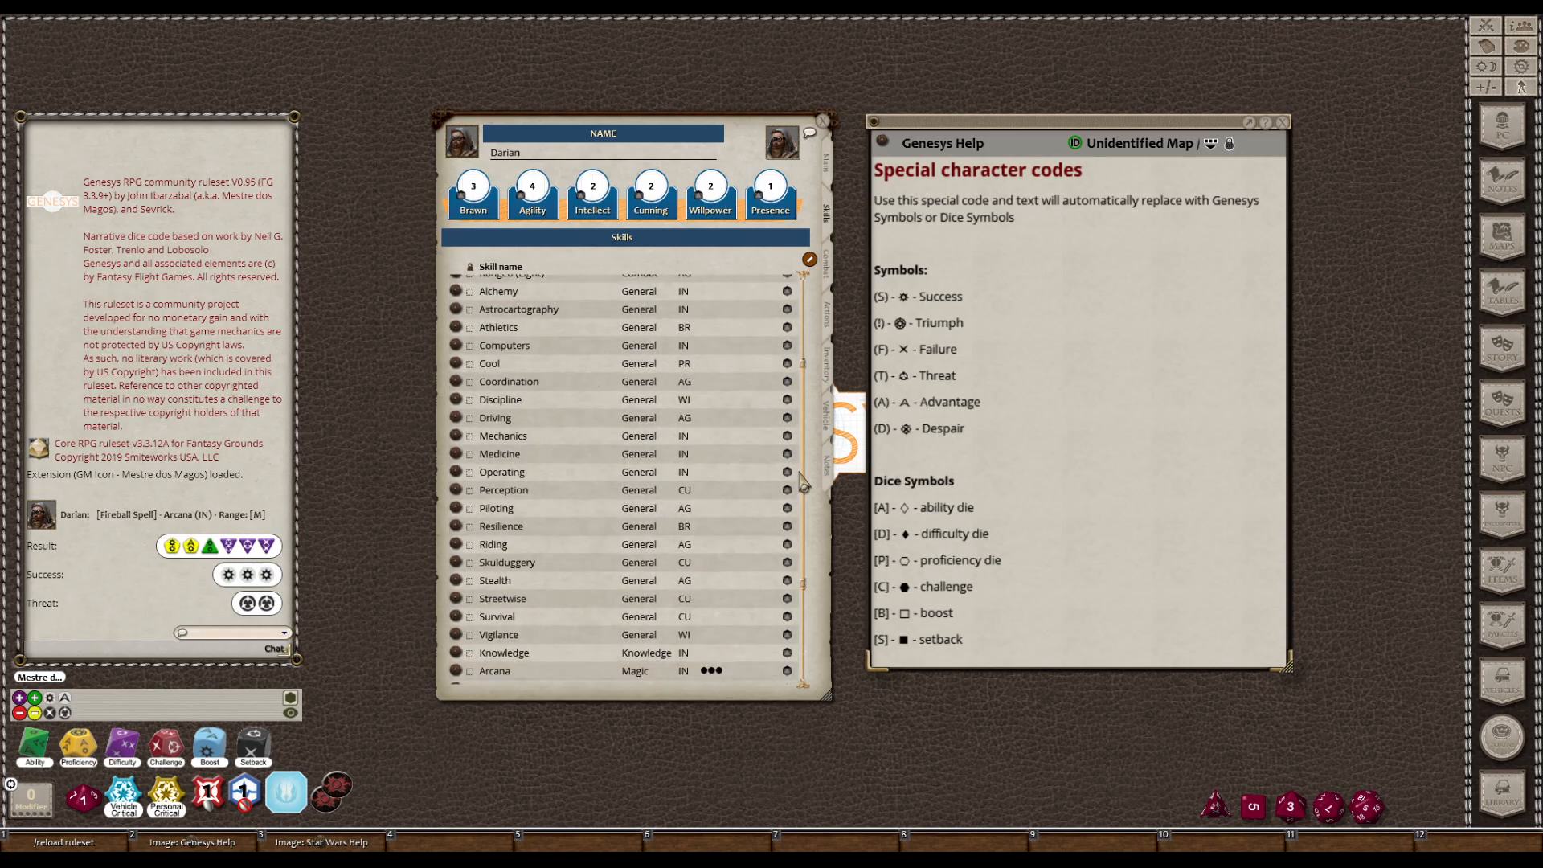
pyautogui.scroll(-1, 801, 482)
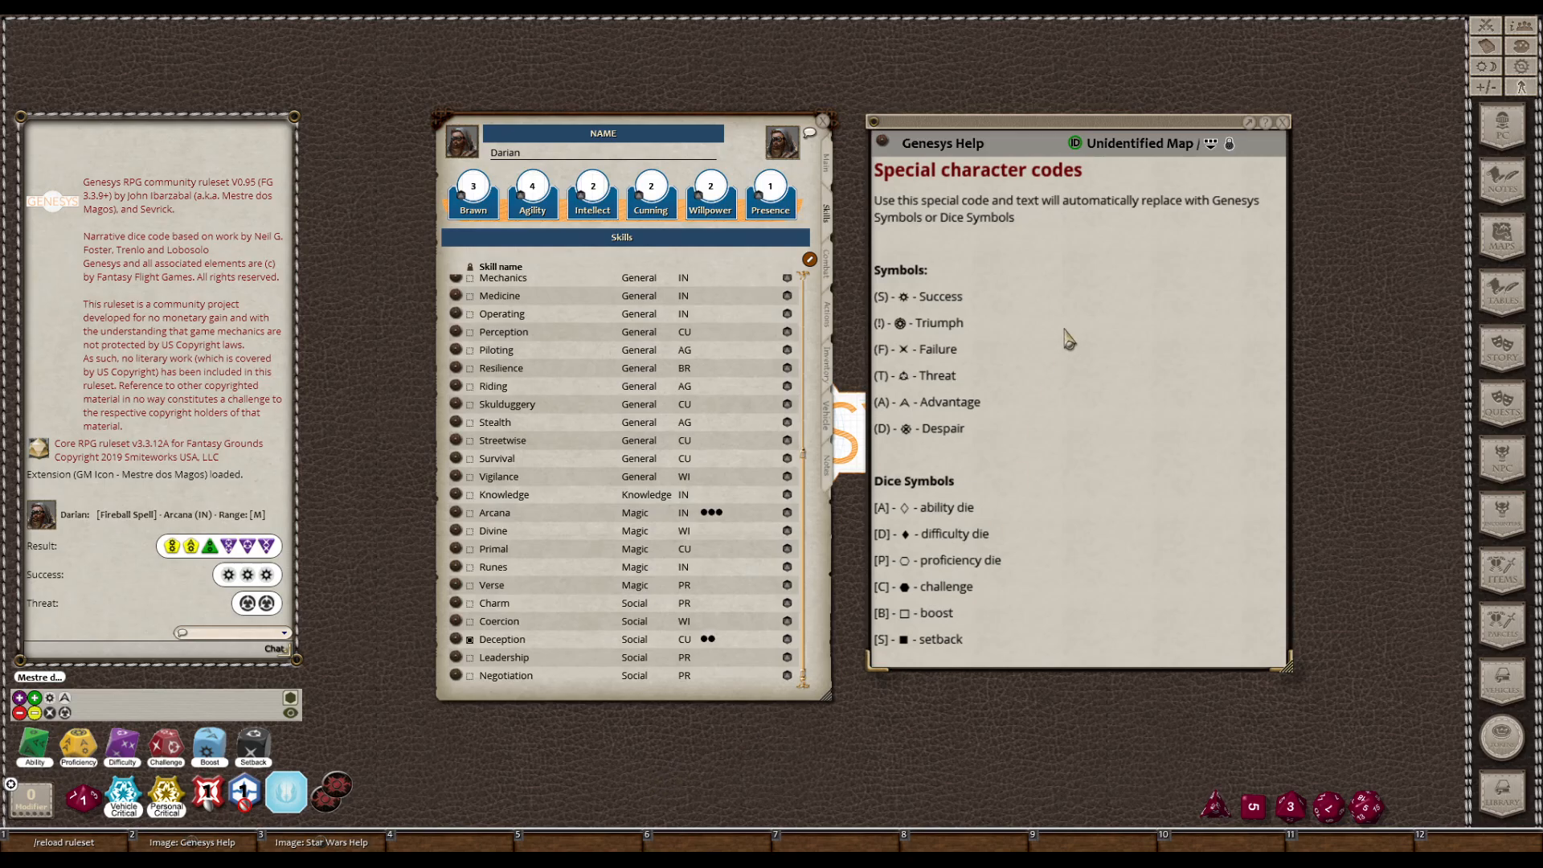
pyautogui.click(826, 313)
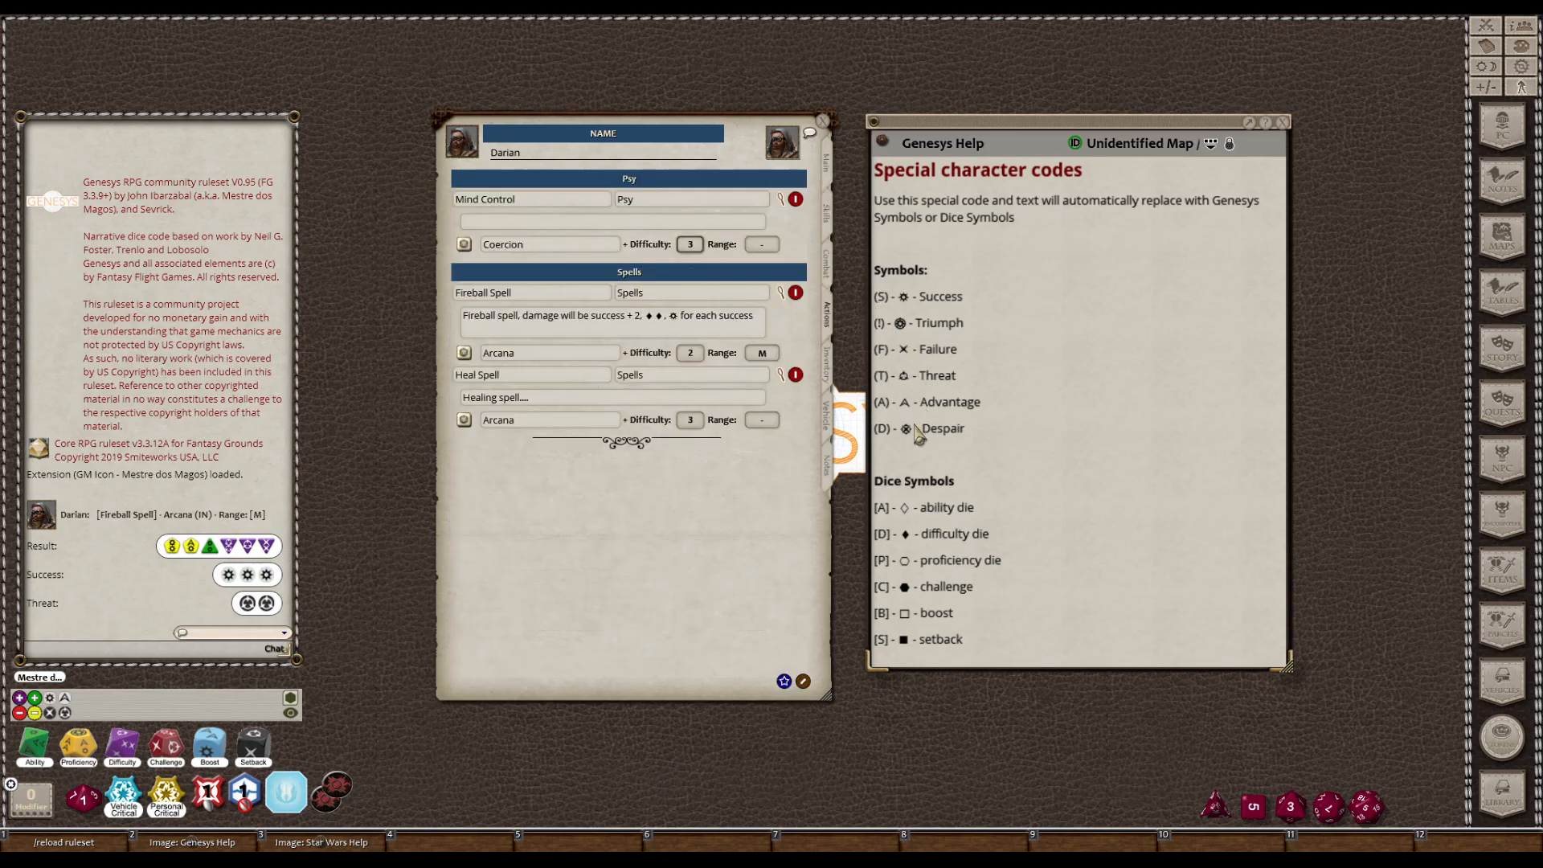
# Finish editing the powers and roll the dice pool for Mind Control's Coercion action
pyautogui.click(802, 681)
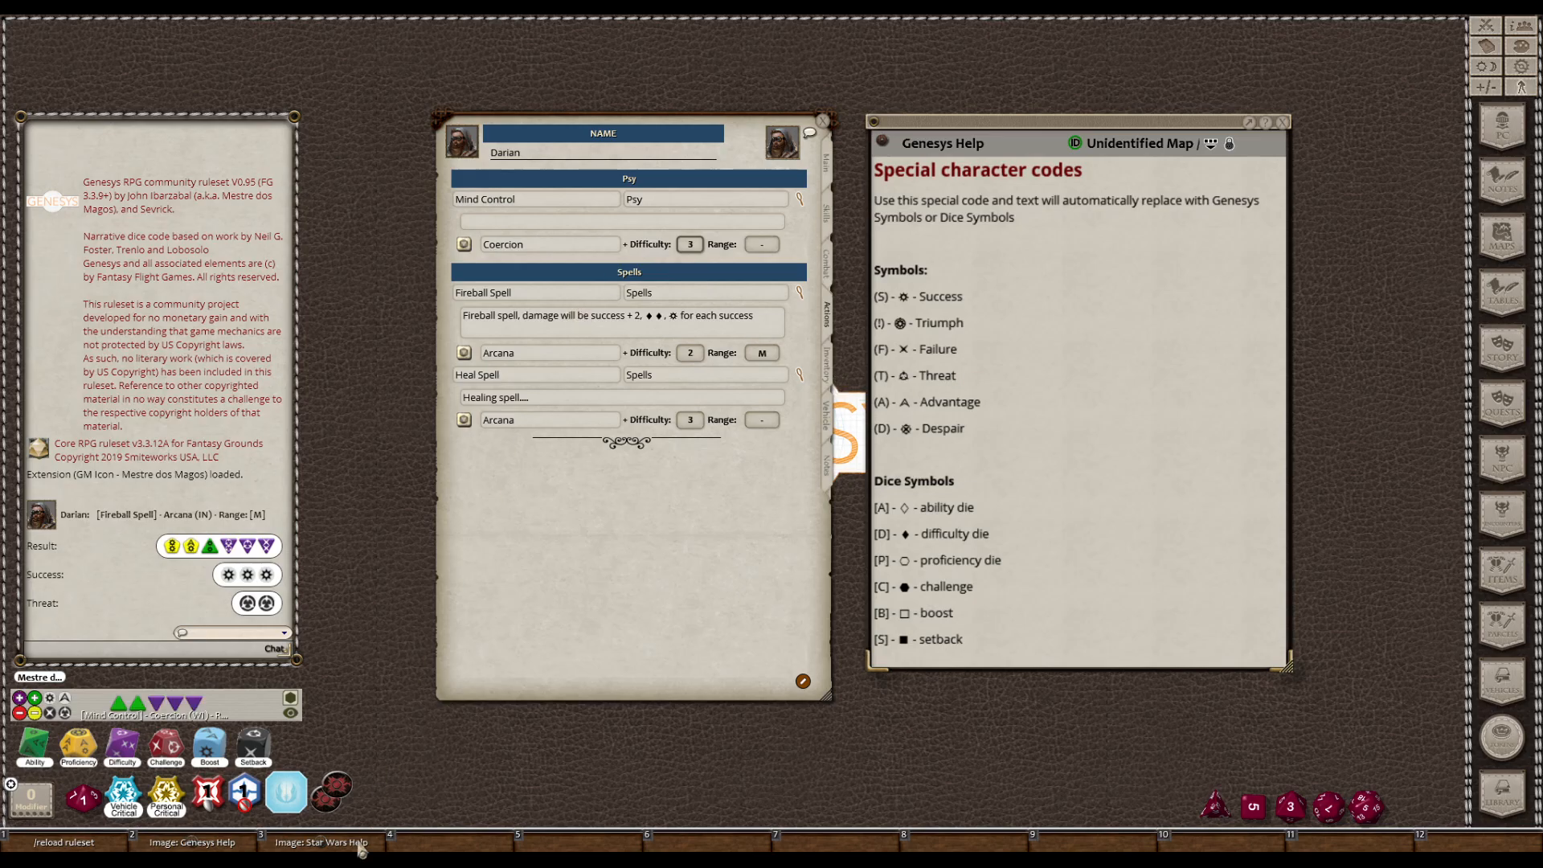
pyautogui.doubleClick(157, 705)
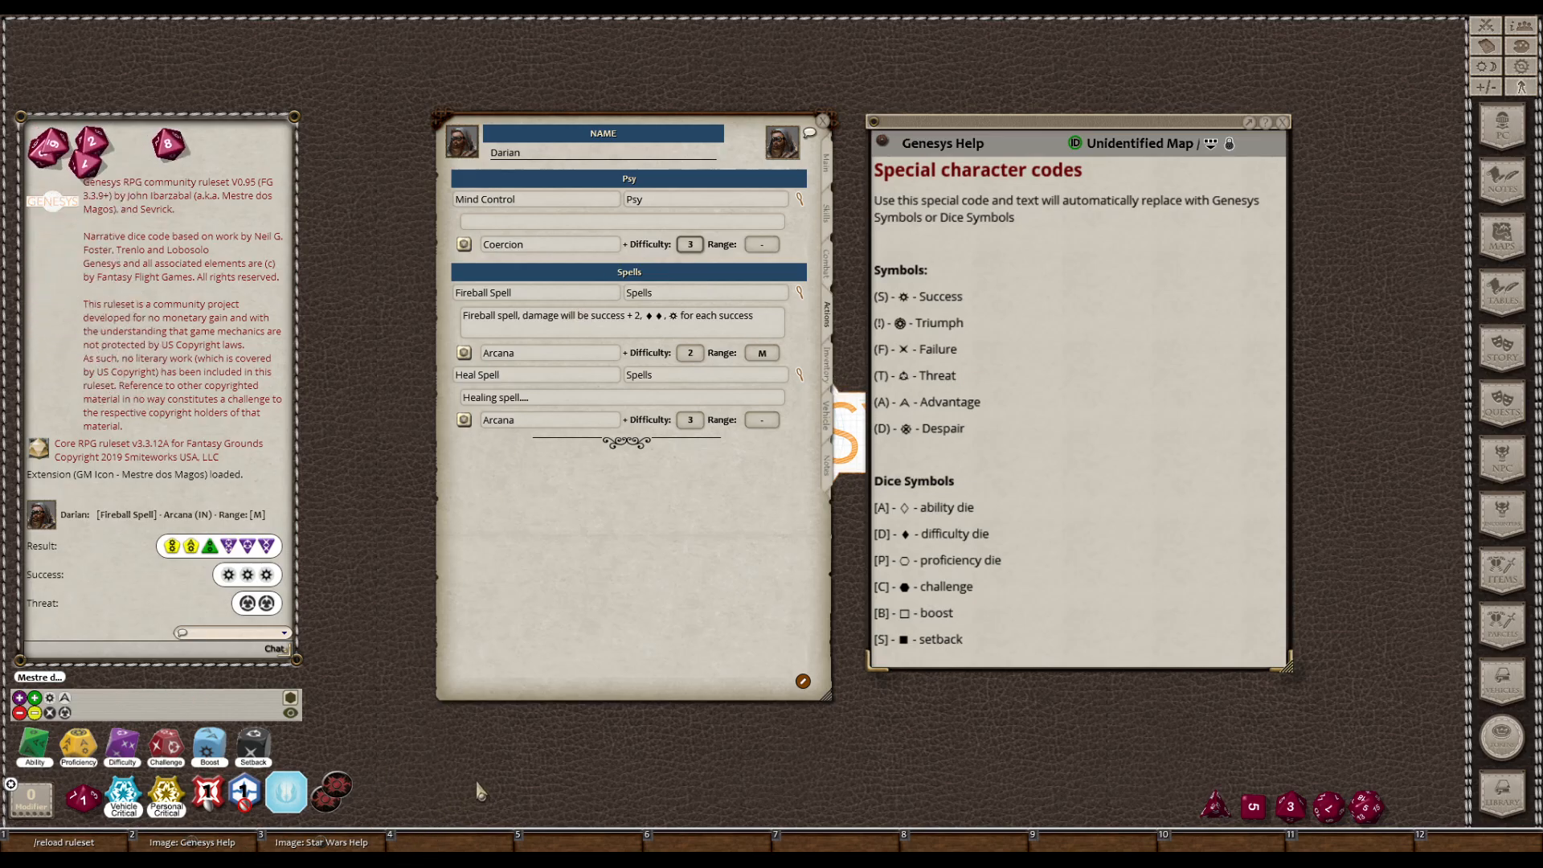